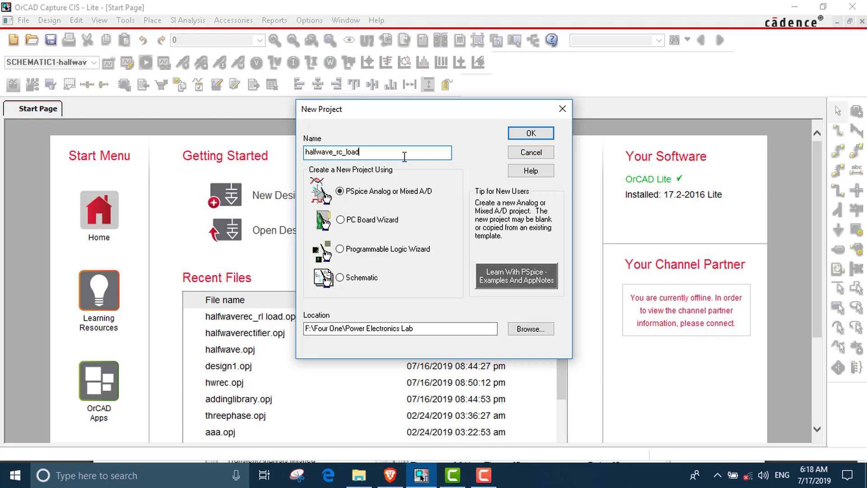
- Create the PSpice Analog or Mixed A/D project halfwave_rc_load as a blank project
left_click(531, 133)
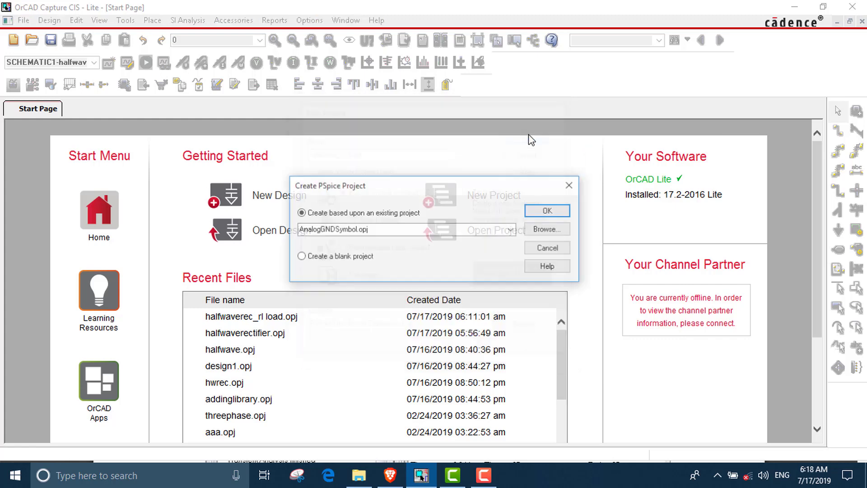
left_click(354, 261)
left_click(545, 212)
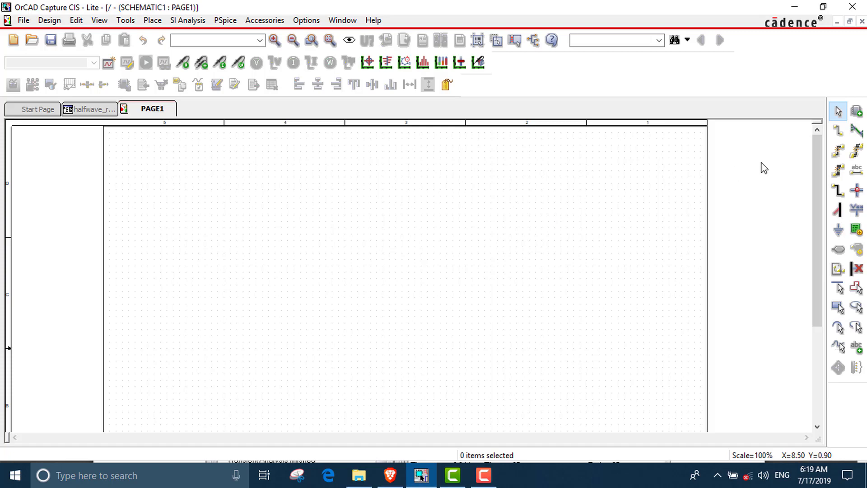
- Place a VSIN sinusoidal voltage source from the SOURCE library on the left part of the schematic page
left_click(857, 113)
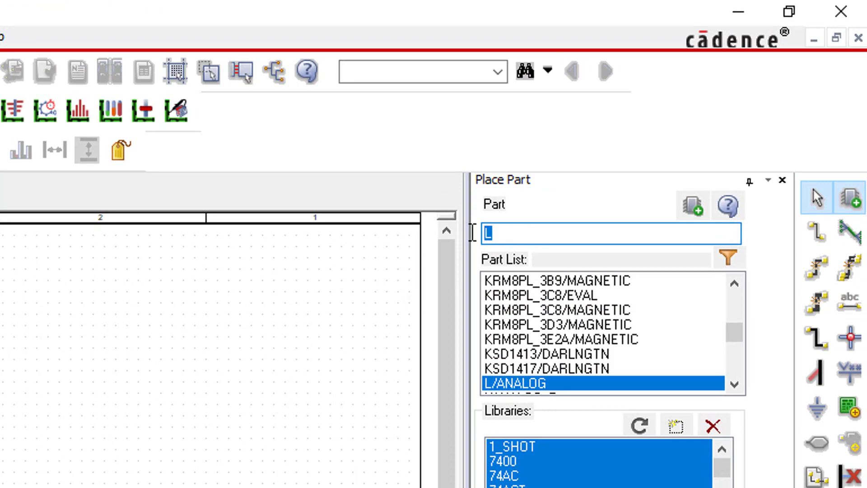
type("vsin")
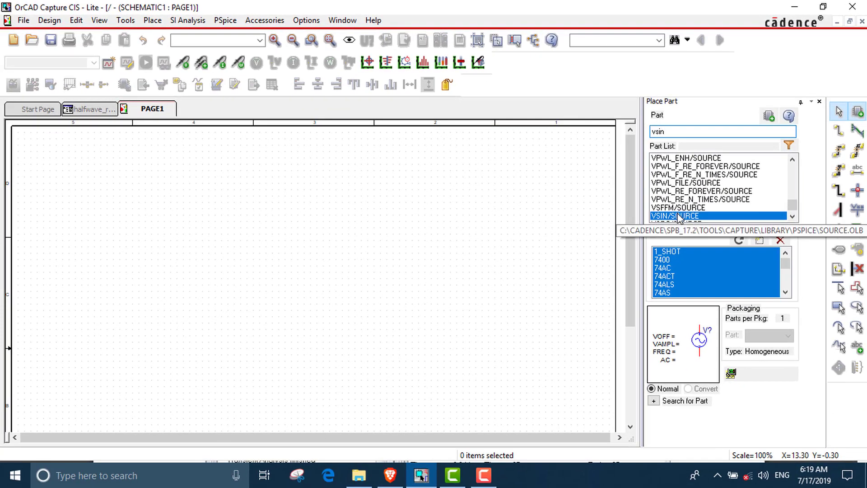
double_click(679, 217)
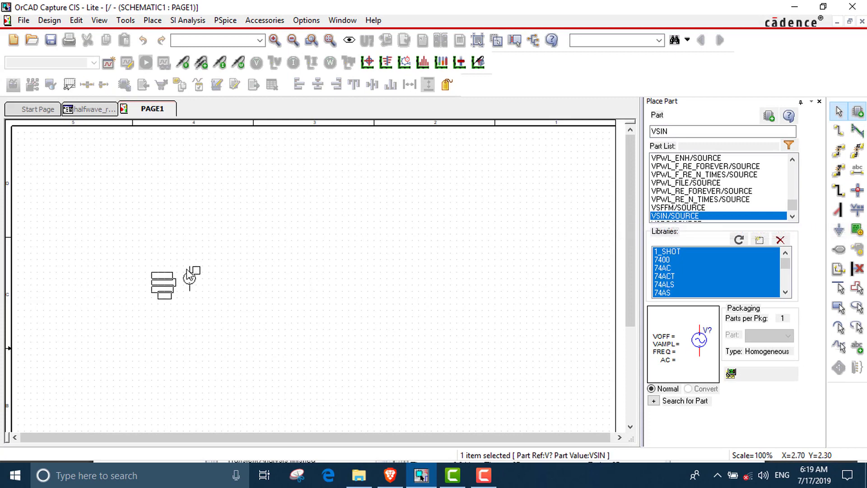
left_click(213, 263)
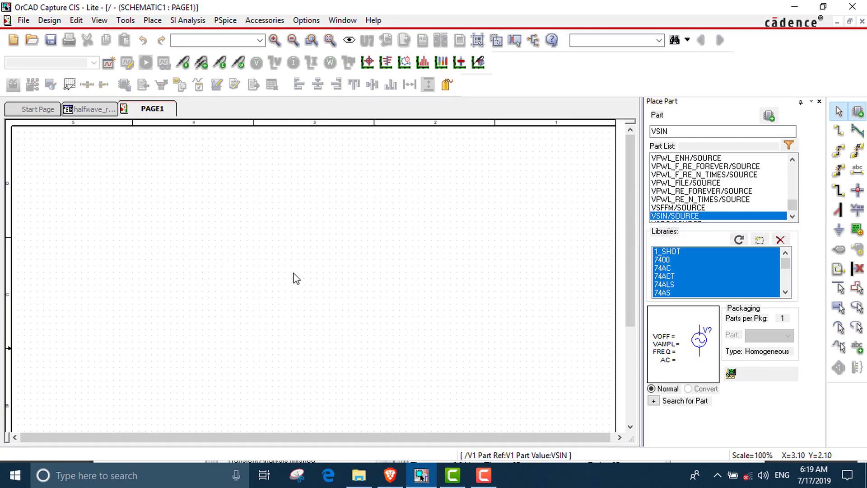
- Place one D1N4002 diode horizontally, above and to the right of the voltage source
double_click(673, 131)
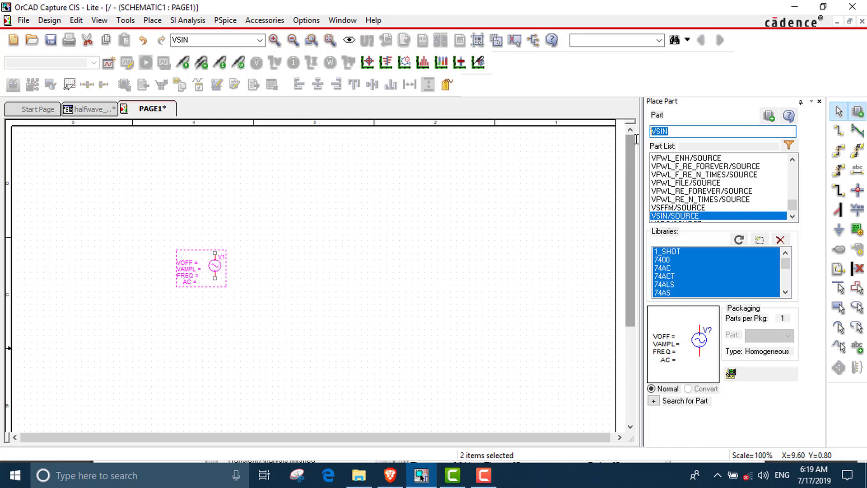
type("d1n4")
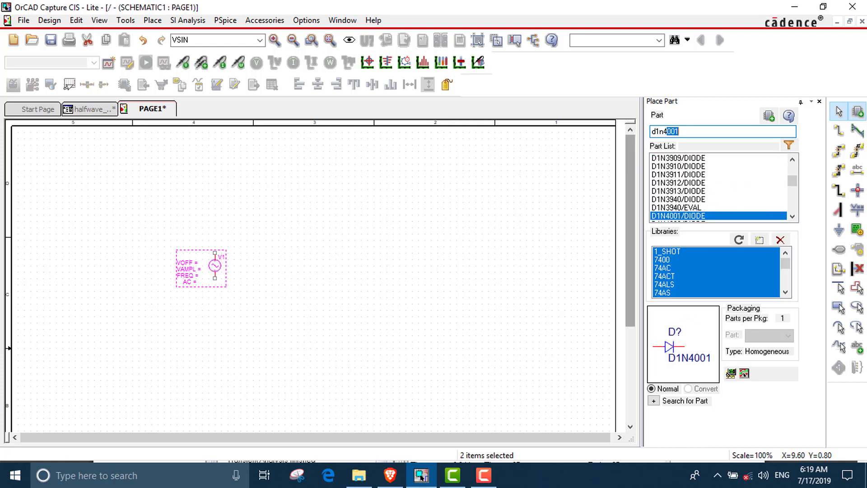
type("002")
key("Return")
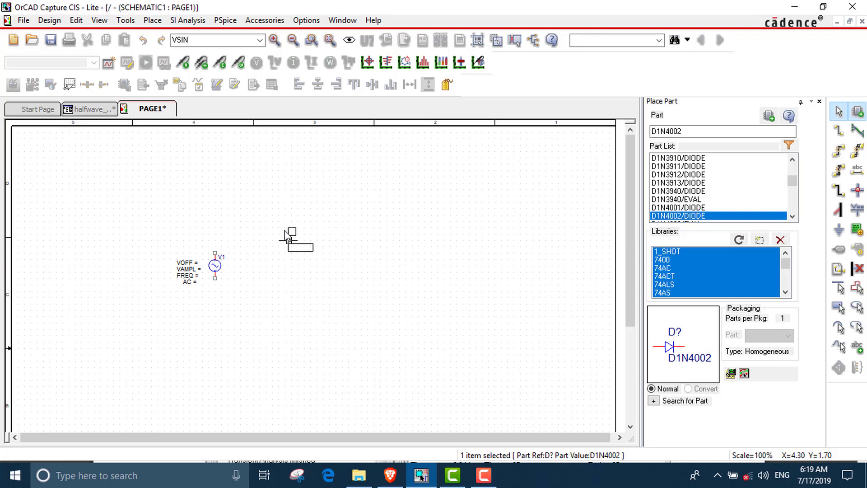
left_click(288, 227)
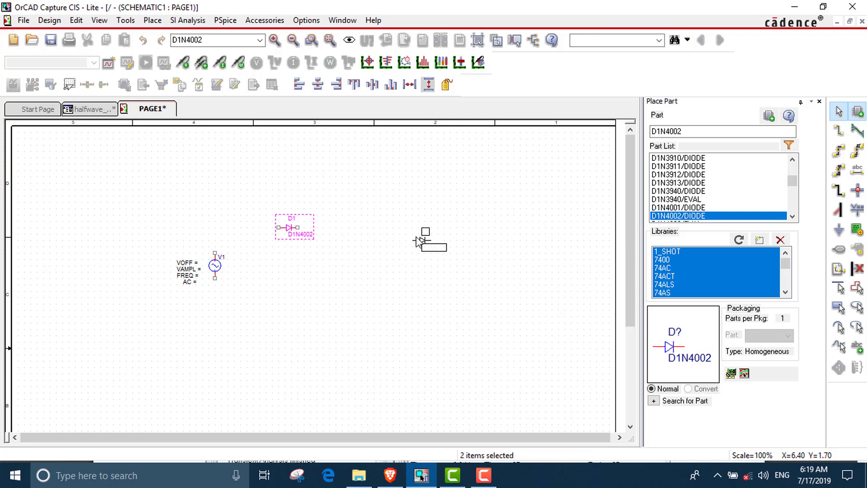
key("Escape")
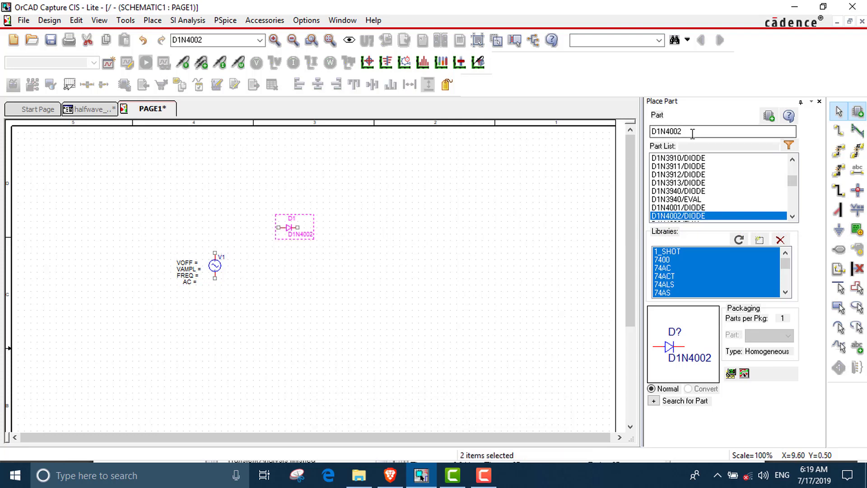
- Place a resistor R from the ANALOG library vertically, to the right of the diode
left_click_drag(693, 132, 613, 134)
type("r")
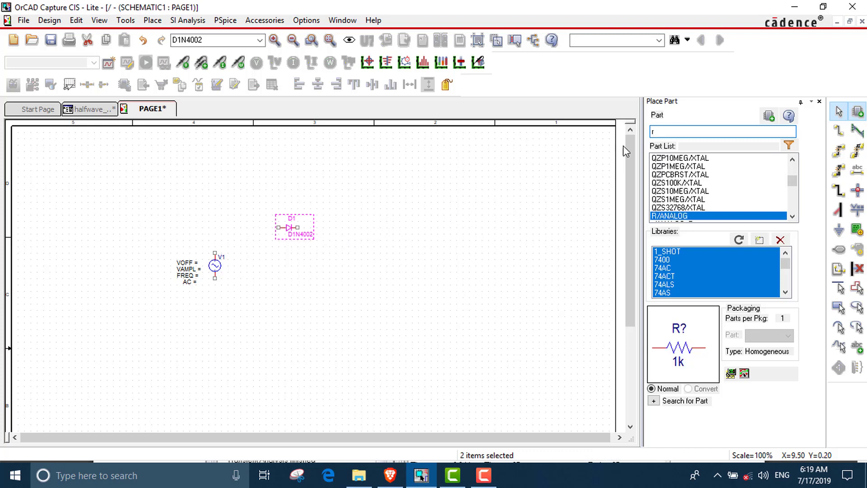
left_click(713, 221)
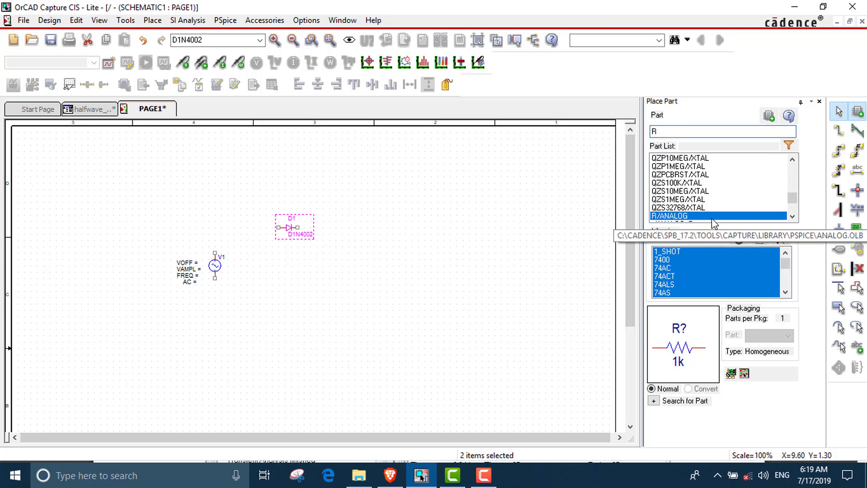
double_click(714, 221)
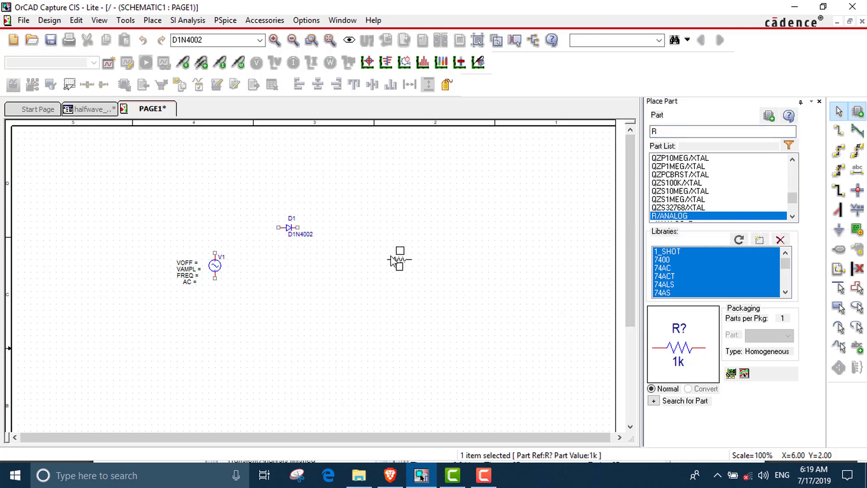
key("r")
left_click(397, 247)
key("Escape")
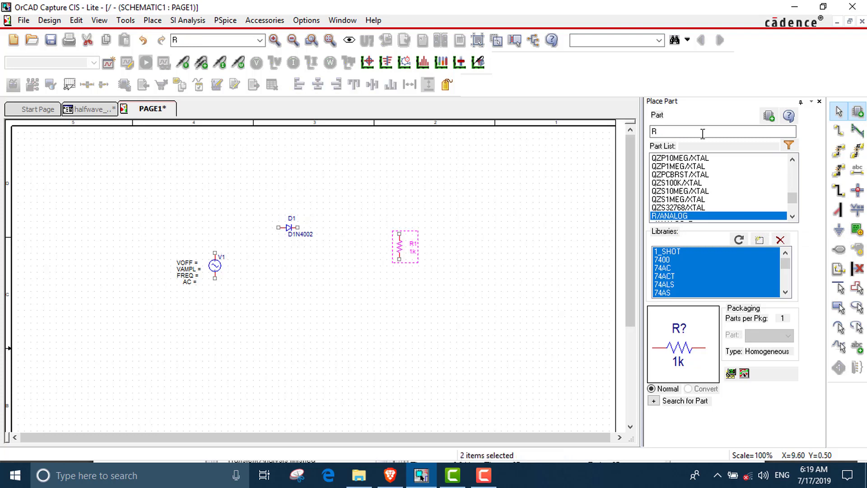
- Place a capacitor C from the ANALOG library vertically, directly below the resistor
left_click(682, 134)
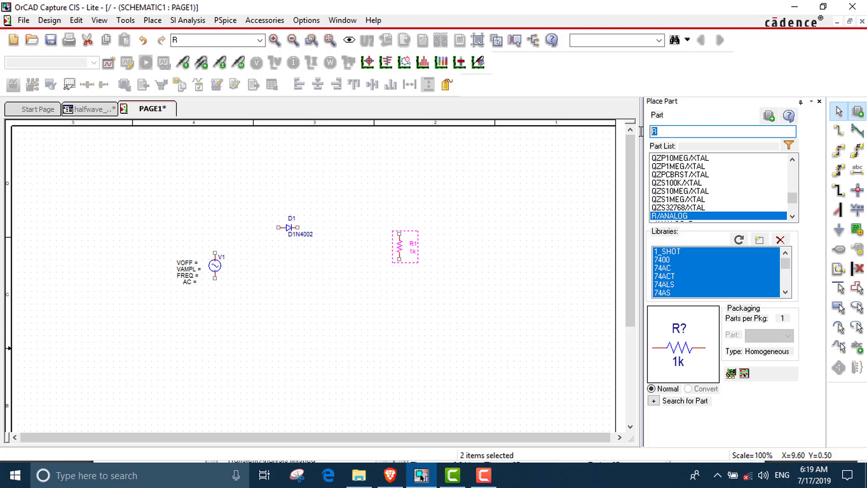
type("c")
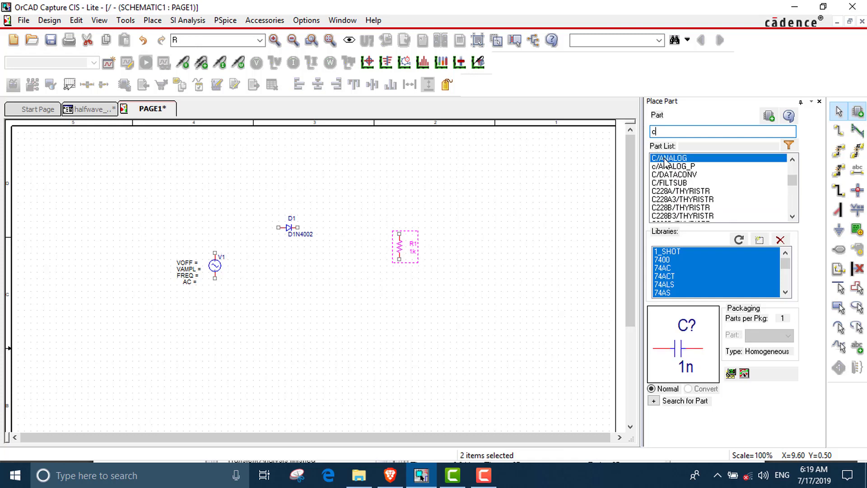
double_click(664, 159)
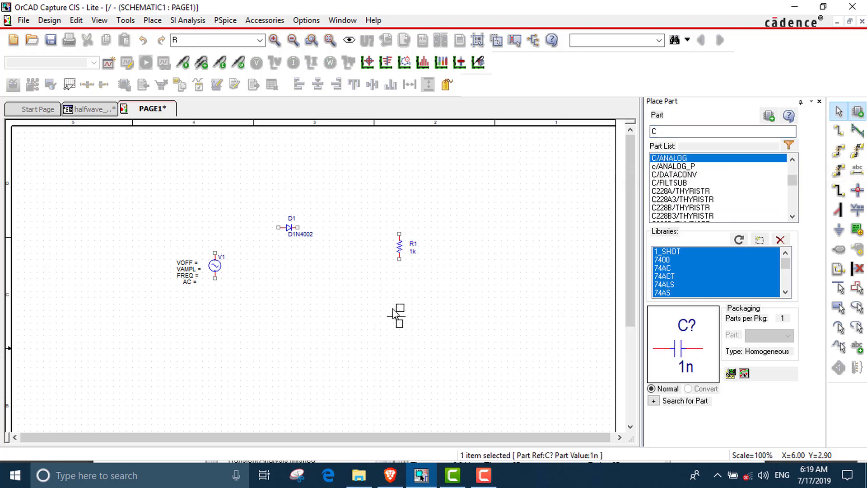
key("r")
left_click(414, 306)
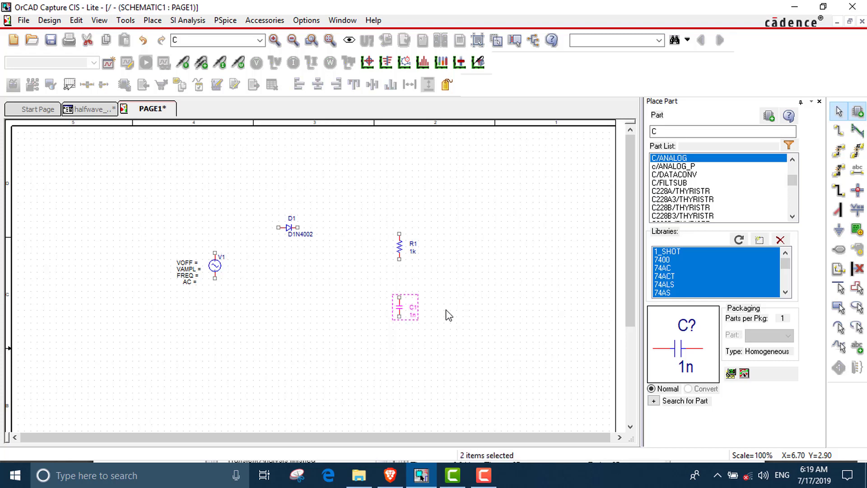
left_click(274, 40)
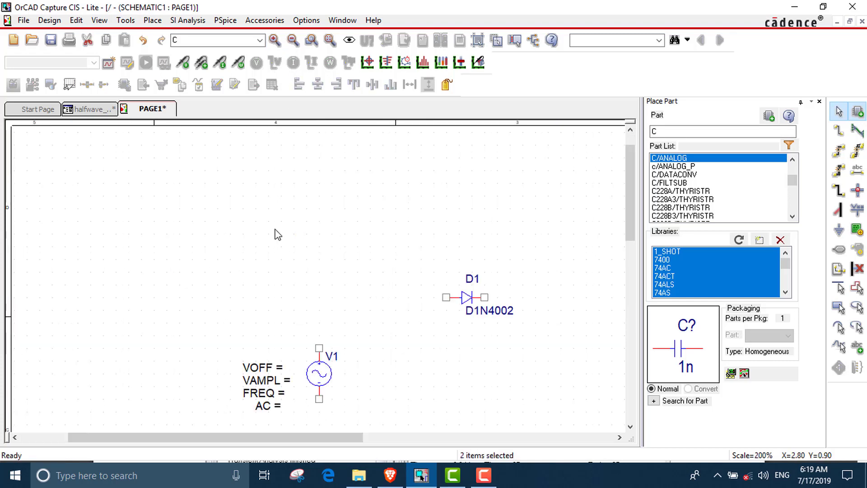
scroll(323, 339, "down", 2)
left_click_drag(357, 437, 442, 437)
scroll(412, 409, "down", 1)
left_click(378, 345)
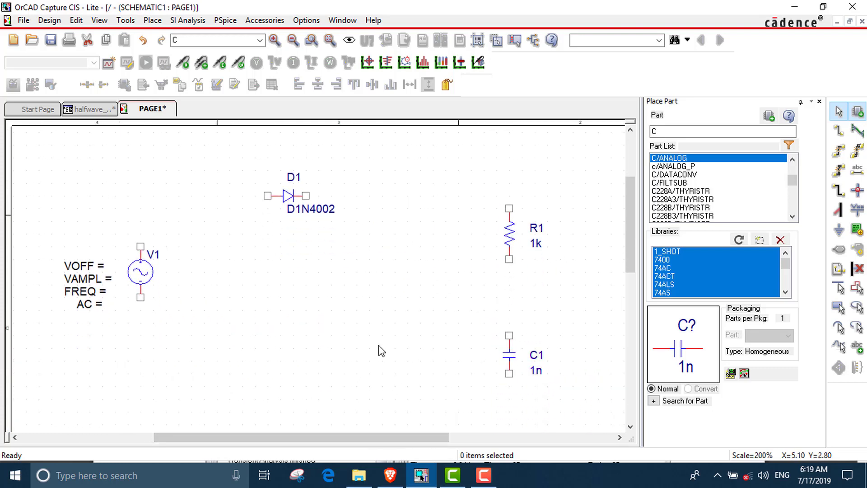
left_click(152, 22)
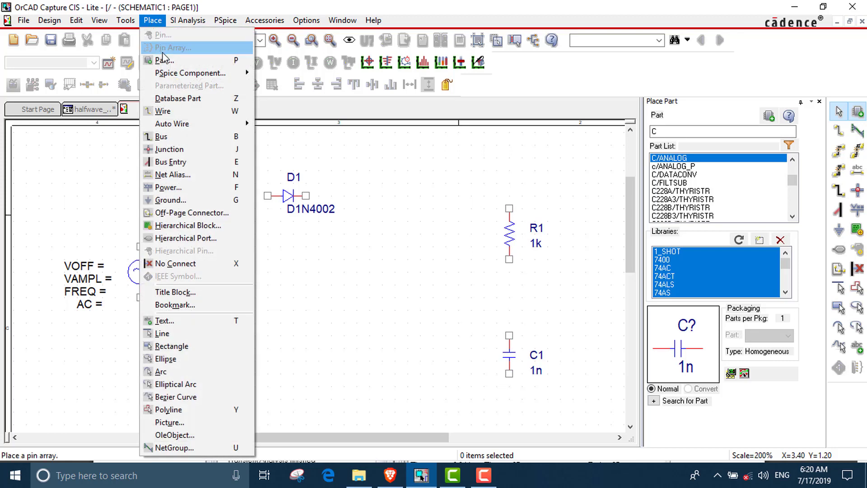
left_click(170, 115)
left_click(137, 152)
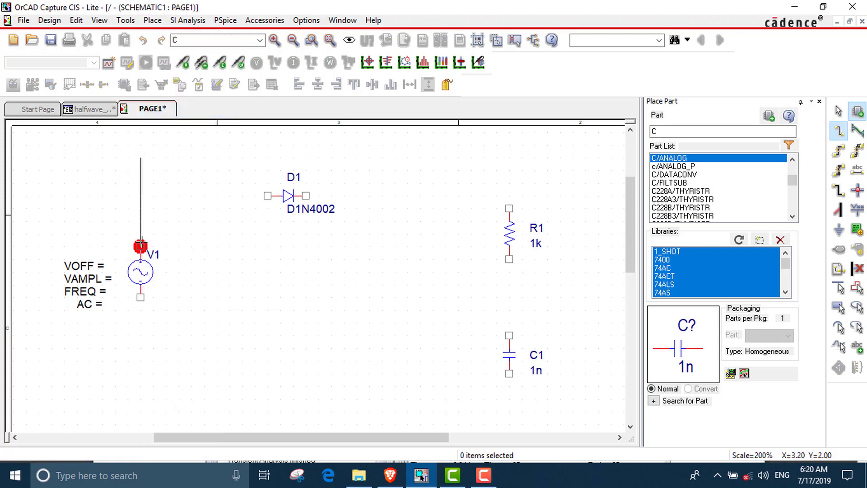
key("Escape")
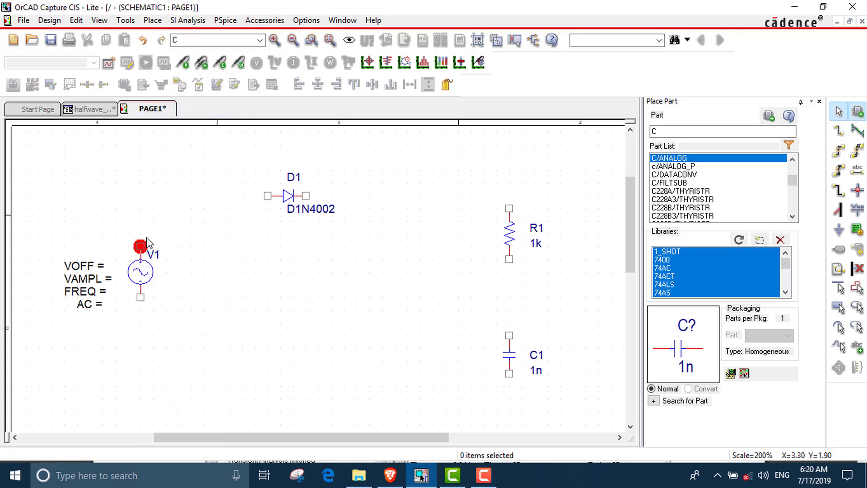
left_click(152, 20)
left_click(162, 110)
left_click(192, 196)
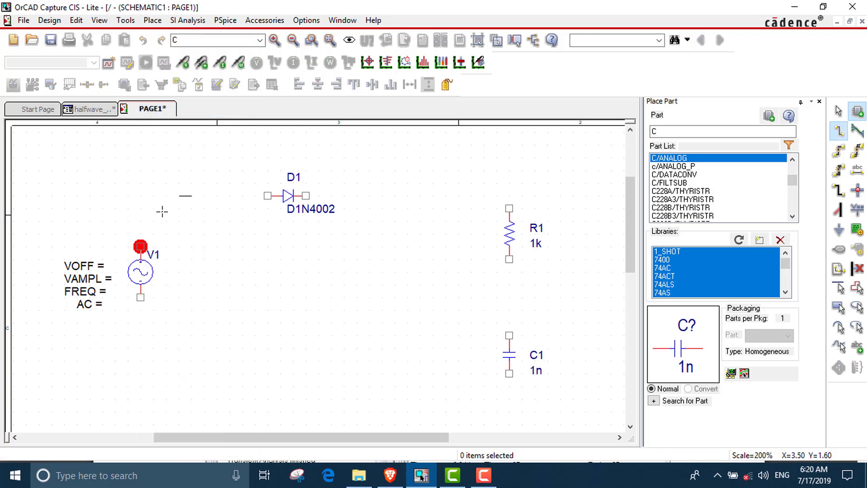
key("Escape")
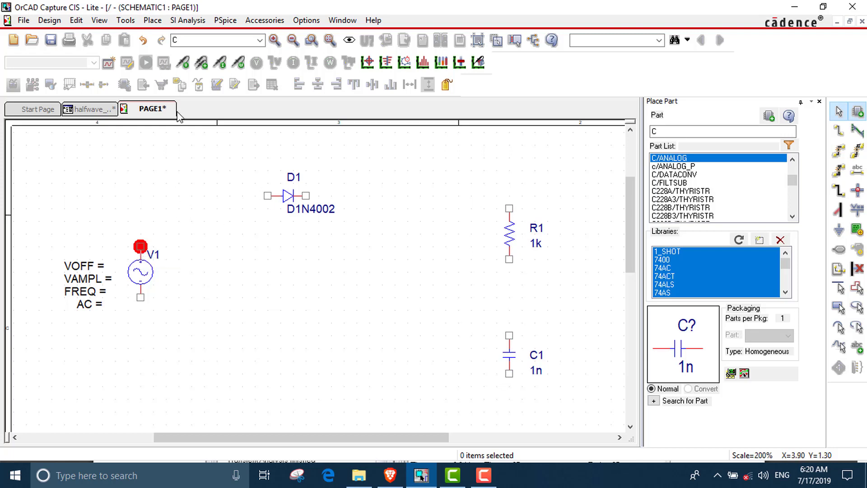
- Wire the source's upper terminal to the diode's anode and the diode's cathode to the resistor's upper end
left_click(153, 20)
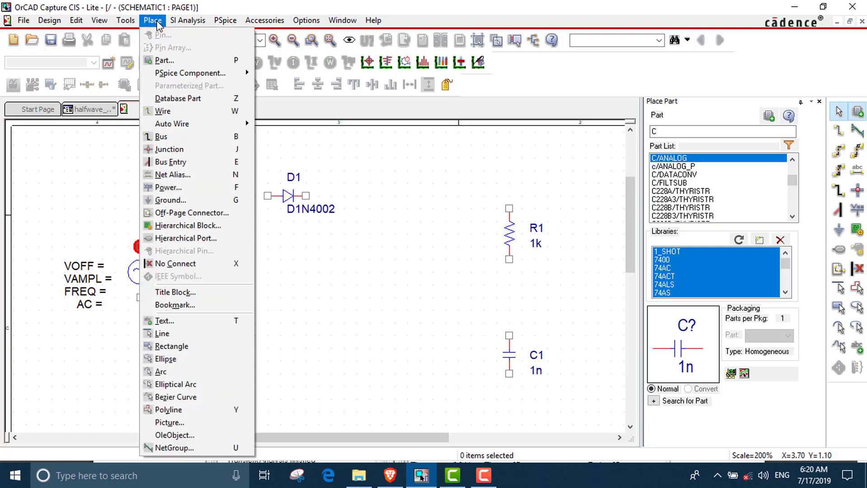
left_click(163, 111)
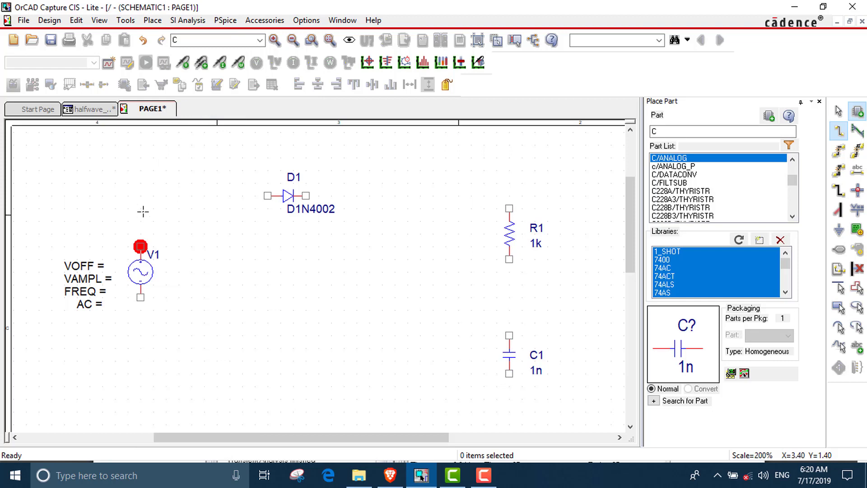
left_click(140, 247)
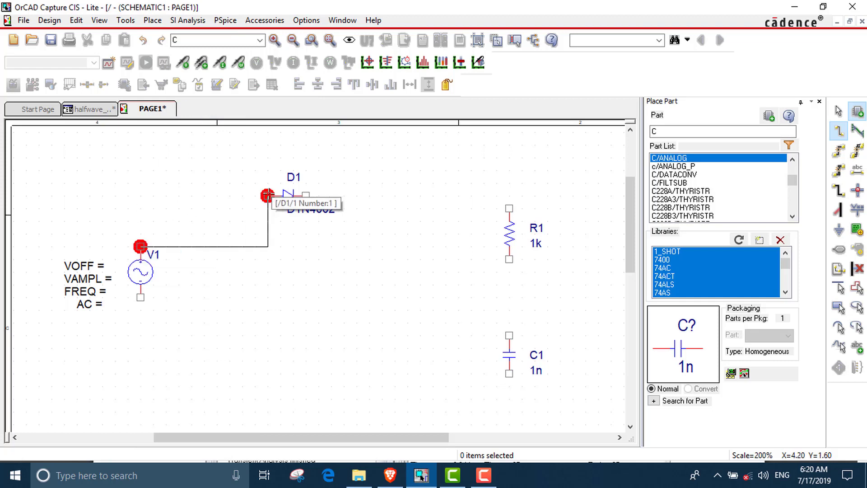
left_click(267, 195)
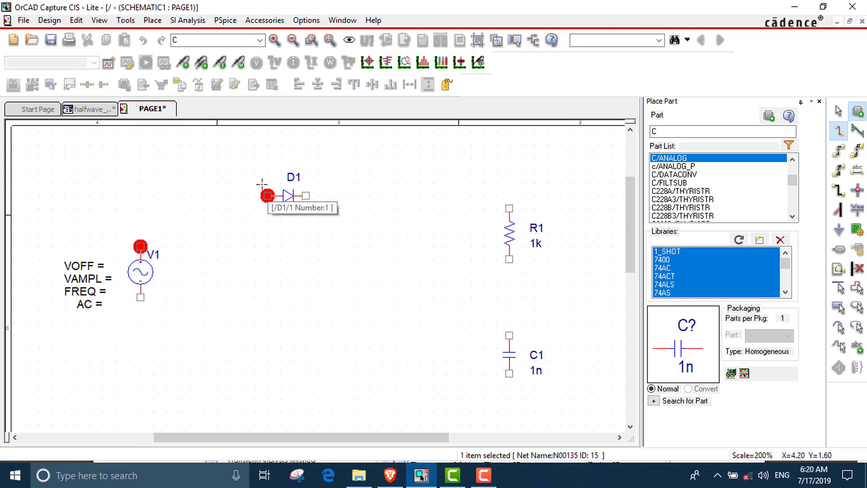
left_click(307, 196)
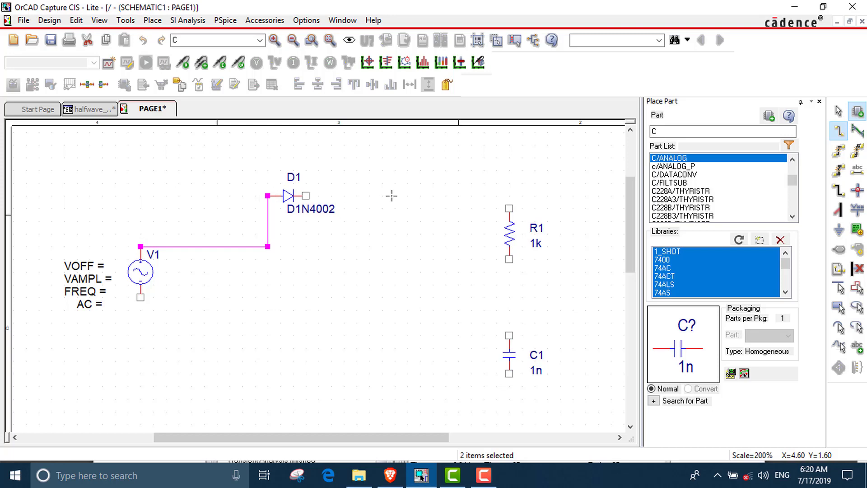
left_click(509, 209)
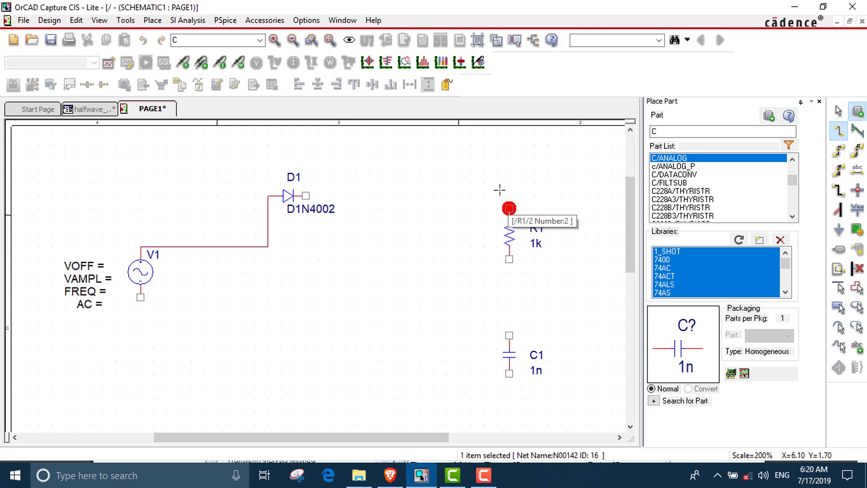
- Wire the resistor's lower end to the capacitor's upper end and the capacitor's lower end back to the source's lower terminal
left_click(508, 259)
left_click(509, 334)
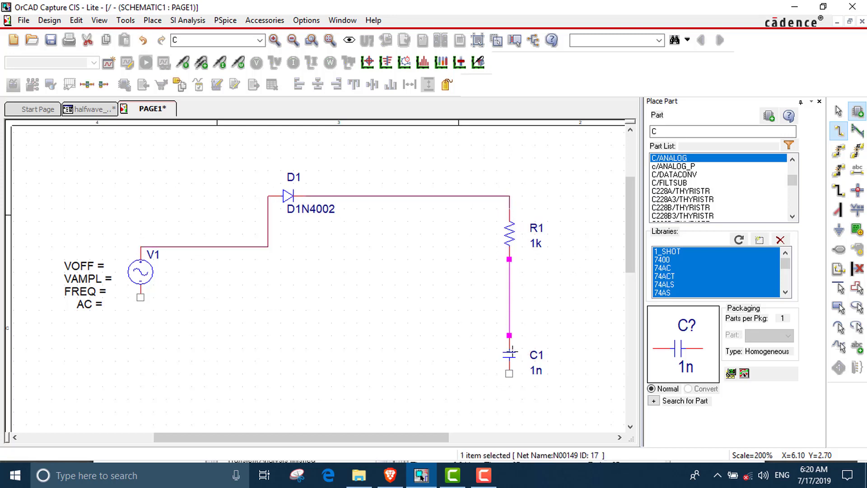
left_click(506, 373)
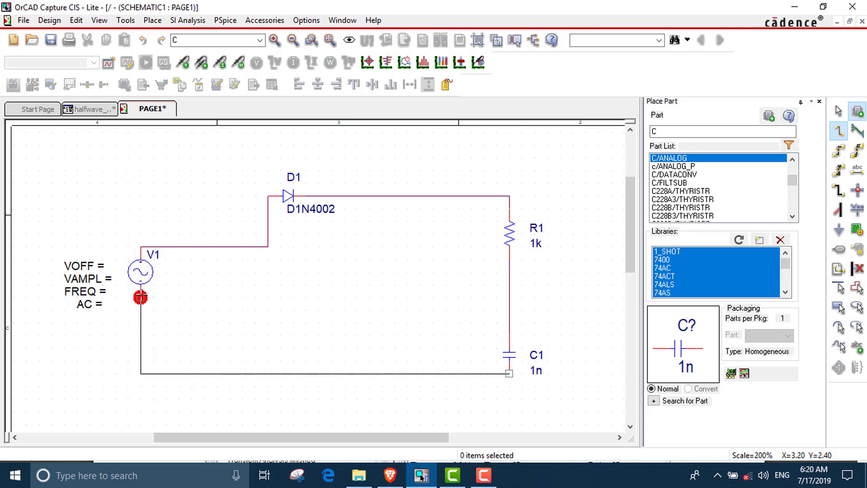
left_click(140, 296)
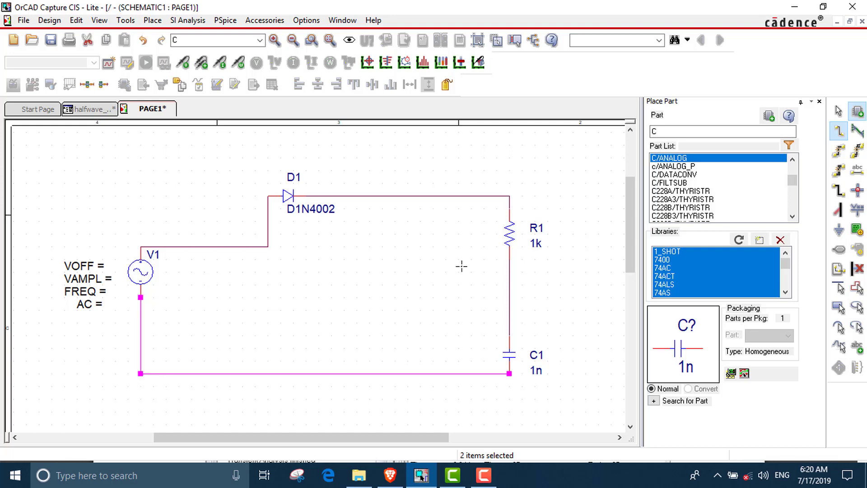
- Place a 0/CAPSYM ground symbol on the return wire between the source and the capacitor
left_click(838, 229)
left_click(340, 187)
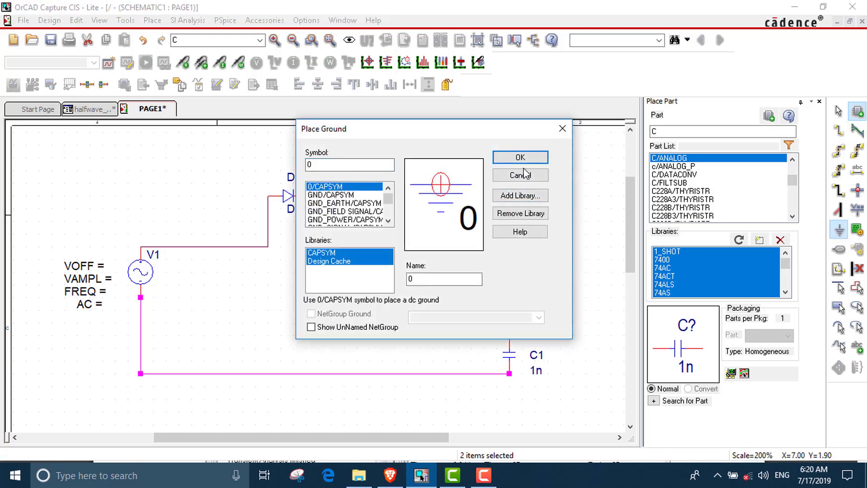
left_click(521, 157)
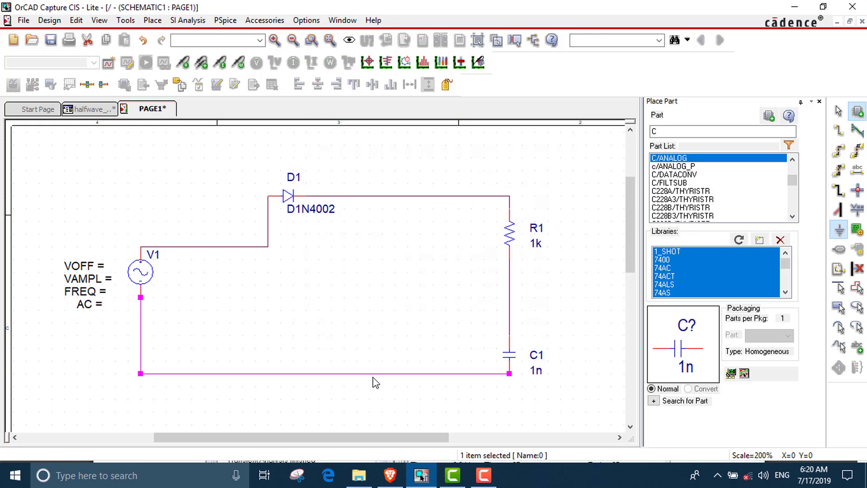
left_click(331, 392)
key("Escape")
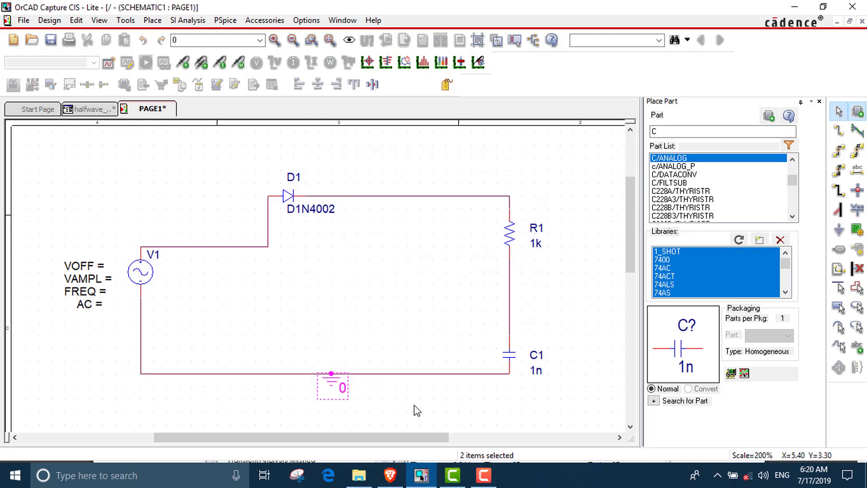
- Raise the horizontal wire segment between source and diode so it runs straight into the diode's anode
left_click(233, 248)
left_click_drag(223, 237, 232, 196)
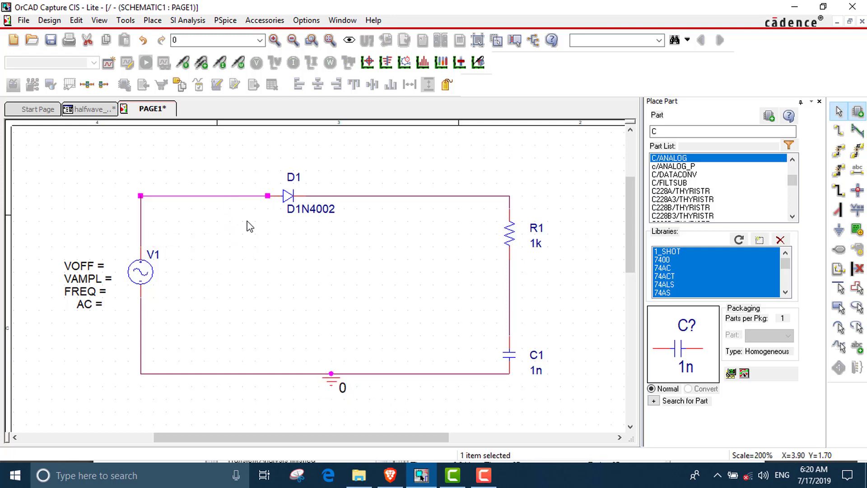
left_click(276, 257)
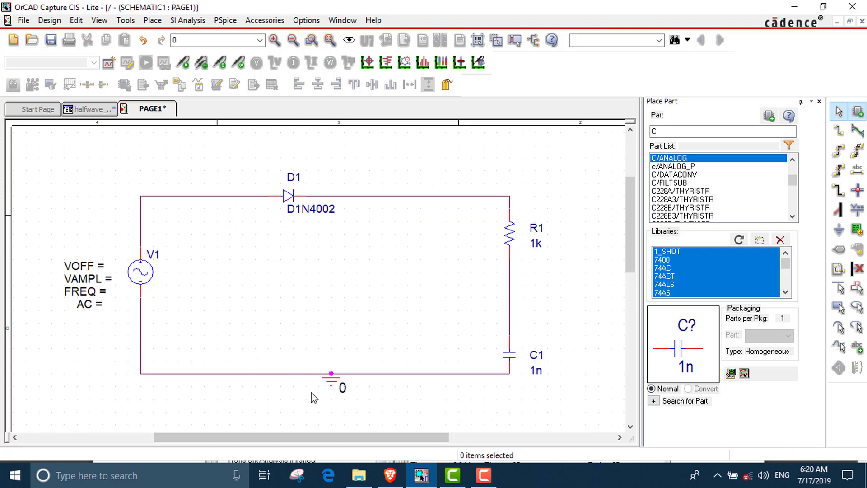
- Check the reference schematic in the PDF viewer, and set the sine source's VOFF to 0 and VAMPL to 100 in OrCAD Capture
left_click(389, 475)
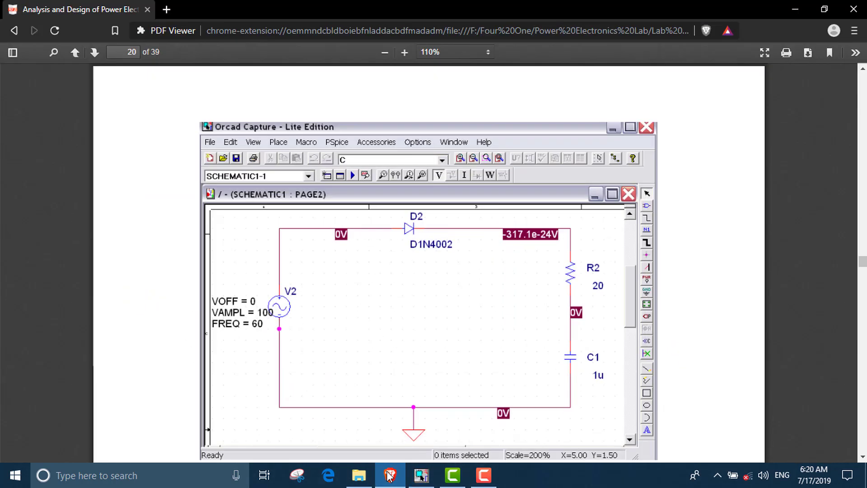
left_click(389, 474)
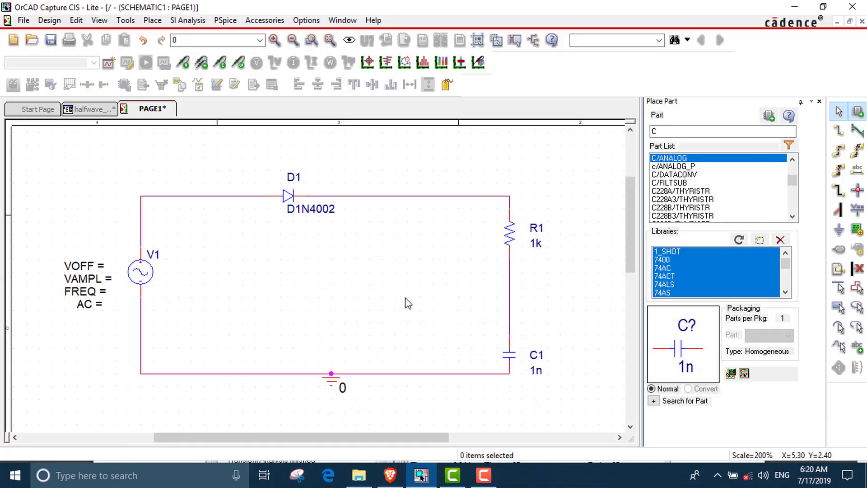
double_click(88, 267)
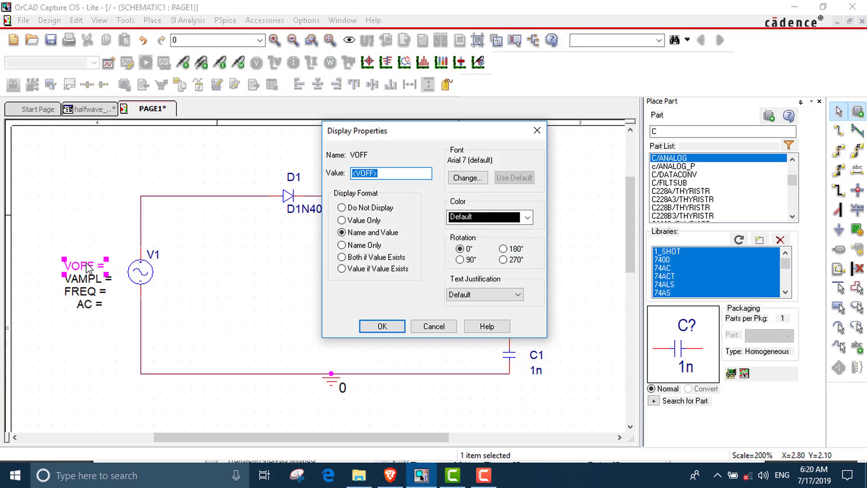
type("0")
key("Return")
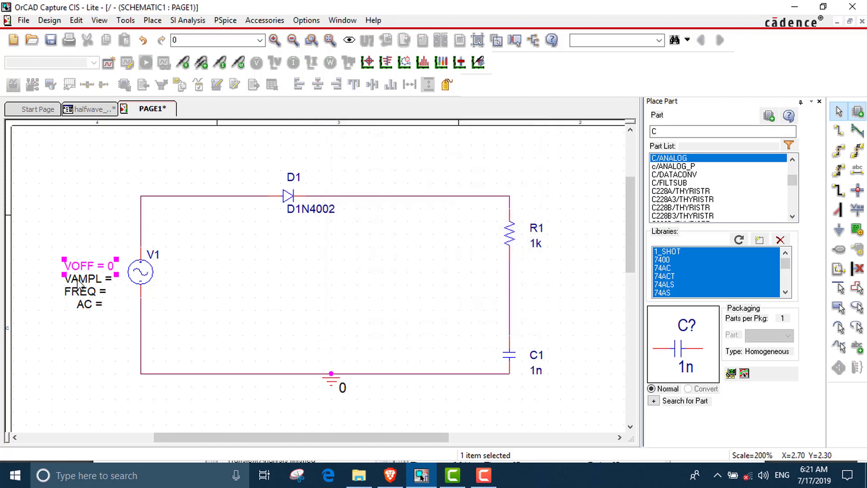
double_click(84, 279)
type("100")
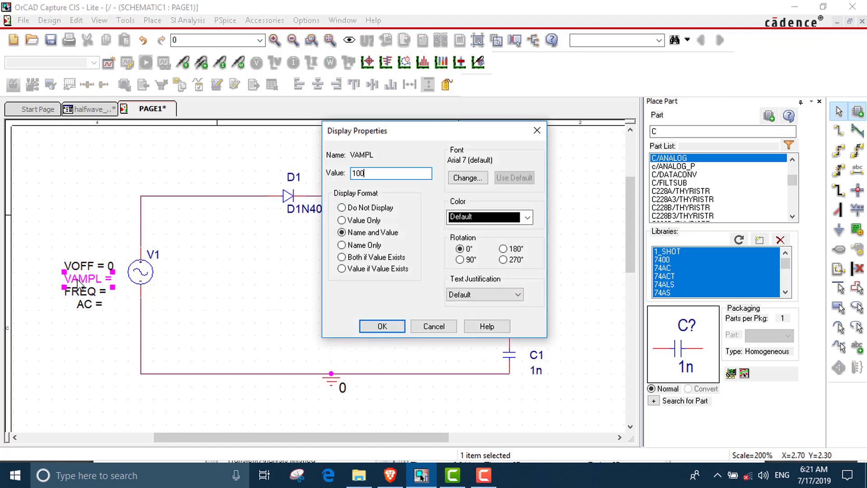
key("Return")
- Set the sine source's FREQ to 60 and its AC value to 0
double_click(86, 291)
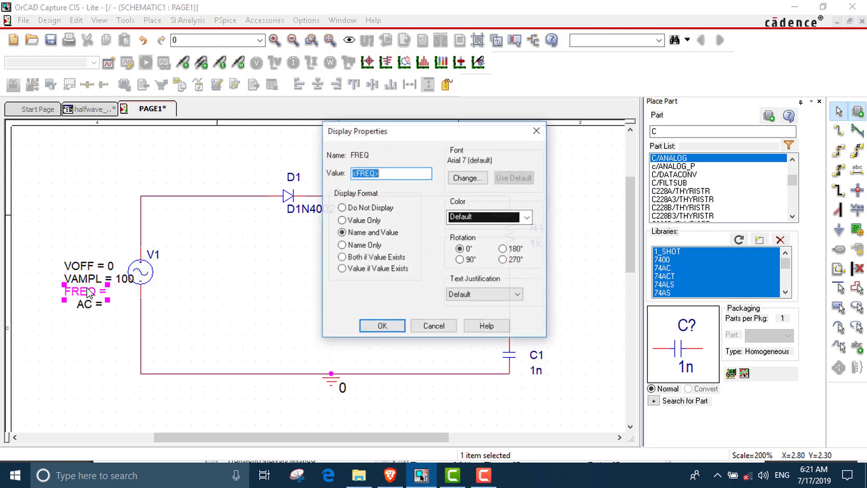
type("60")
key("Return")
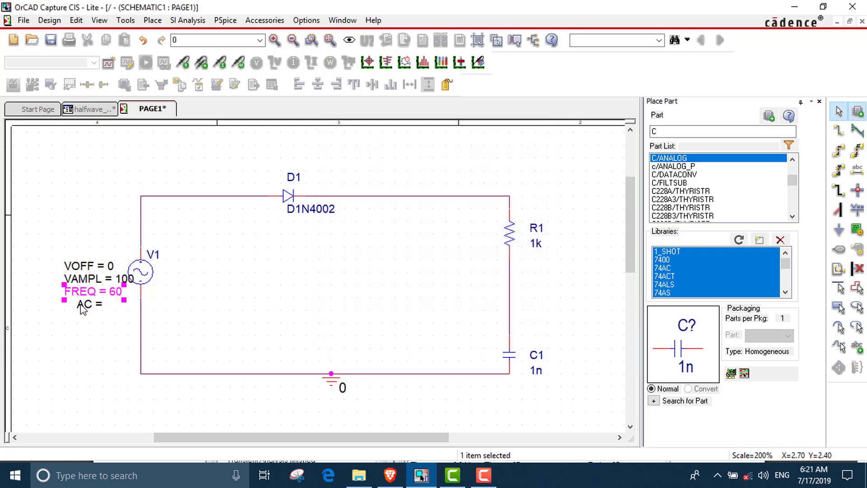
double_click(91, 304)
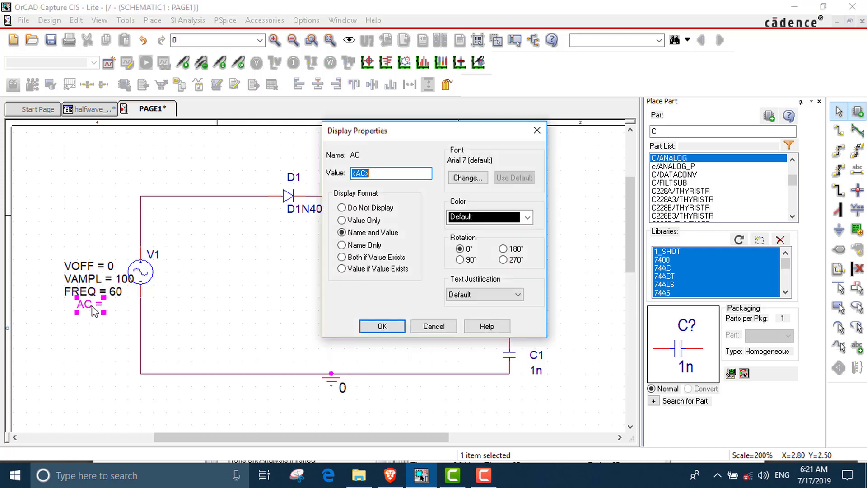
type("0")
key("Return")
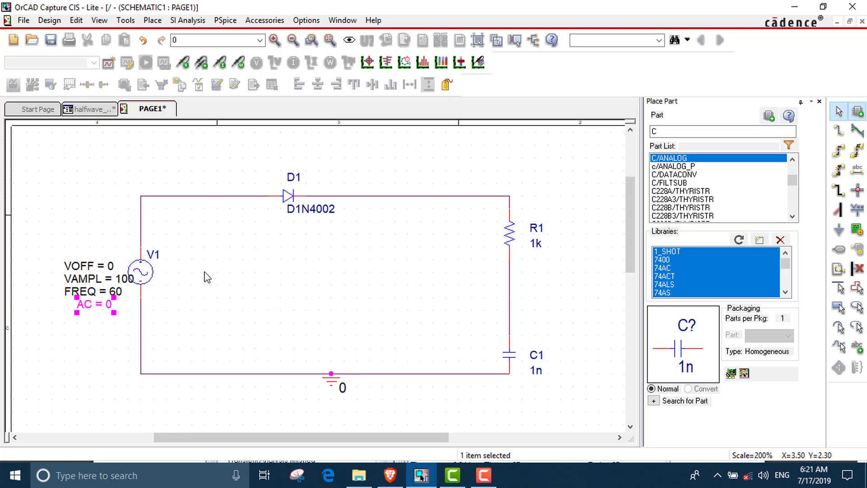
- Set the value of resistor R1 to 20 and the value of capacitor C1 to 1u
left_click(537, 245)
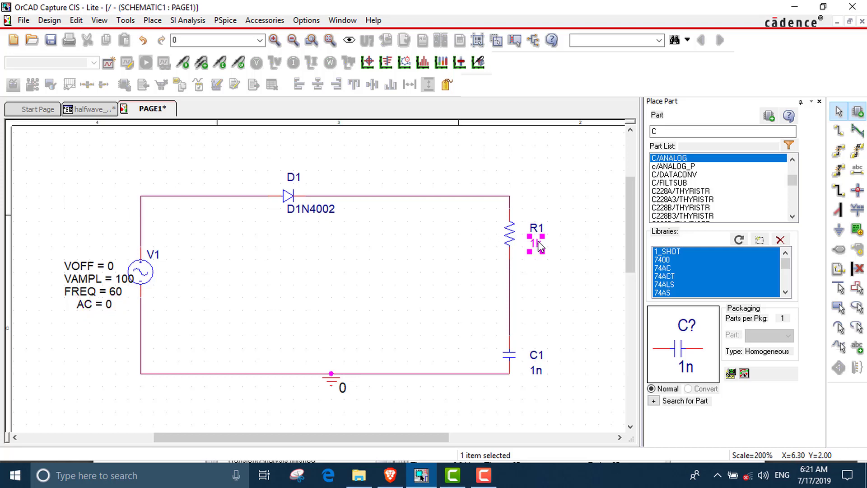
double_click(539, 246)
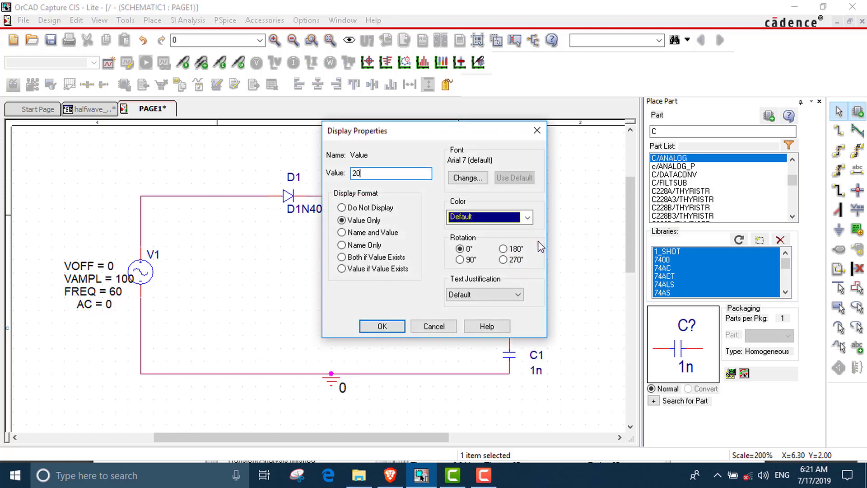
left_click(382, 326)
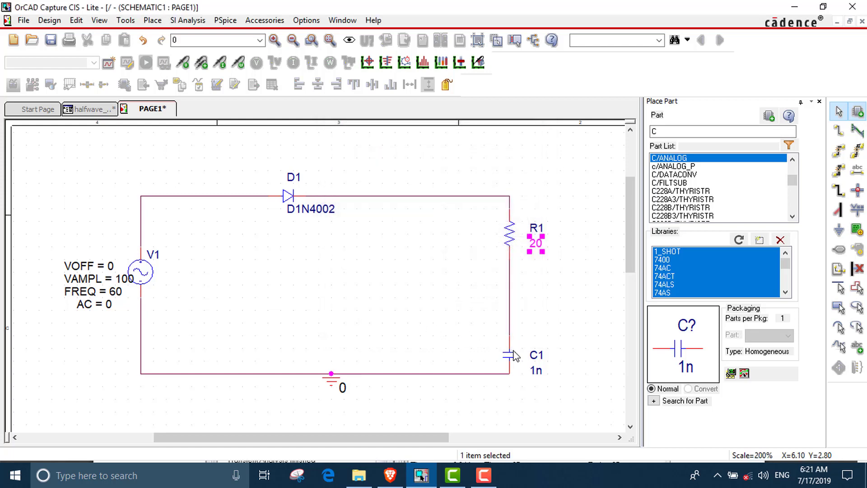
double_click(537, 371)
type("1u")
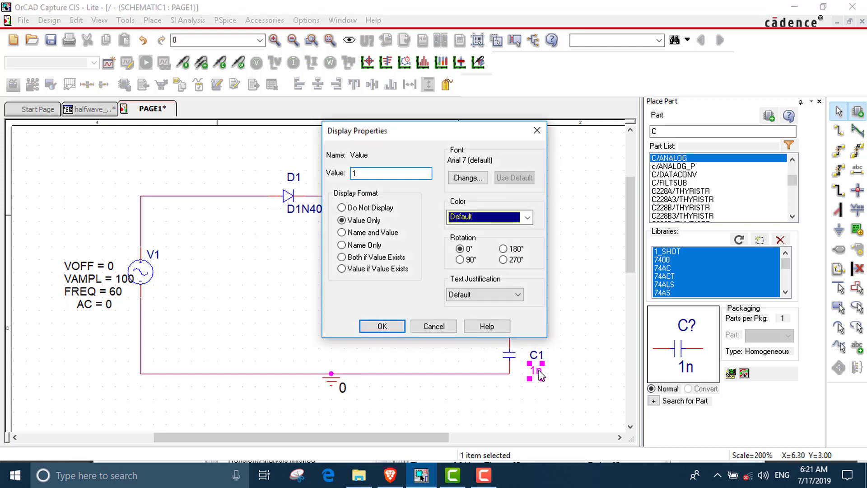
left_click(378, 325)
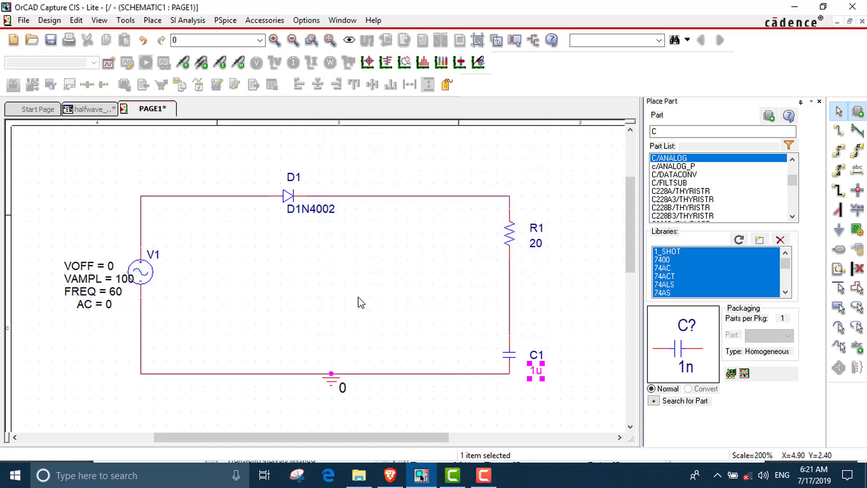
left_click(357, 298)
- Create the simulation profile halfwave_rcload as a transient analysis with a 0.05 s run time and a 0.005 s maximum step size
left_click(108, 64)
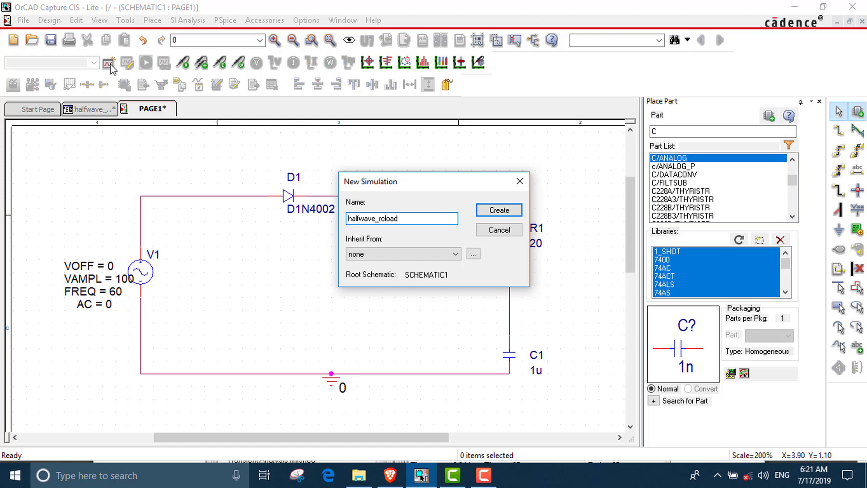
left_click(499, 210)
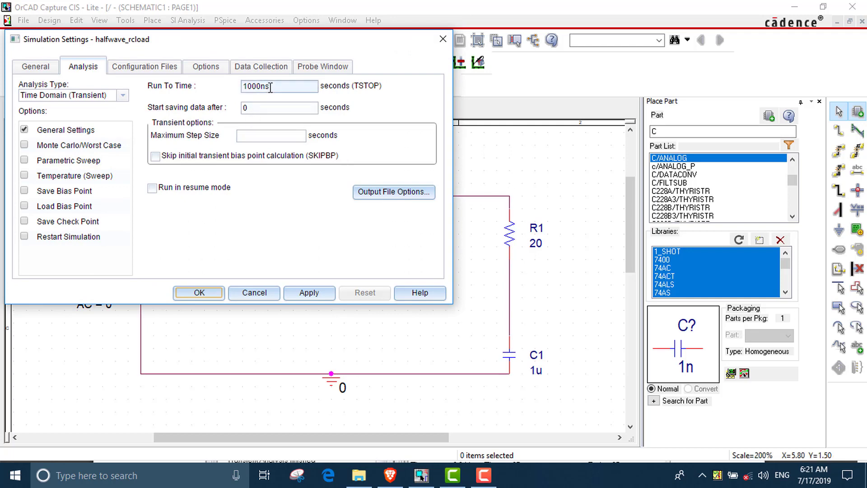
left_click_drag(273, 87, 237, 86)
type("0.05")
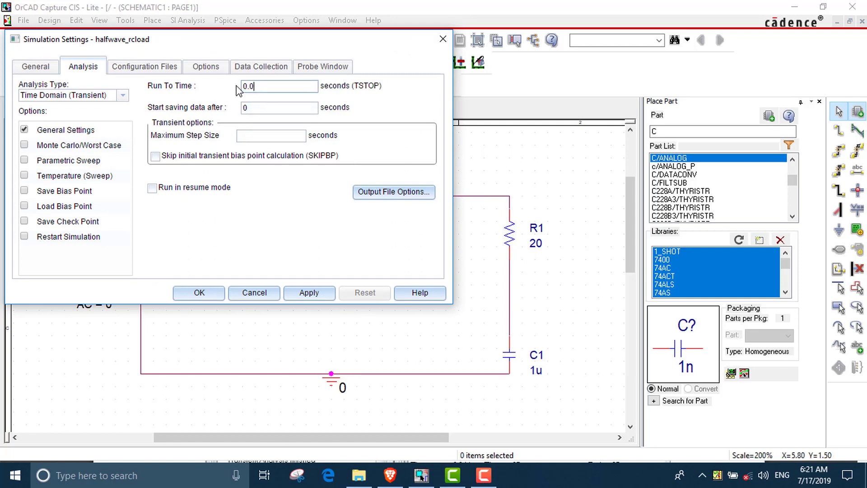
left_click(244, 137)
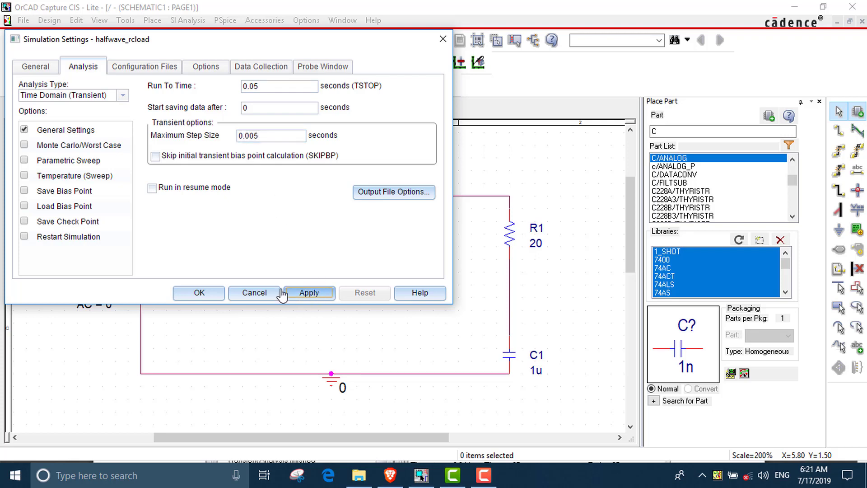
left_click(199, 293)
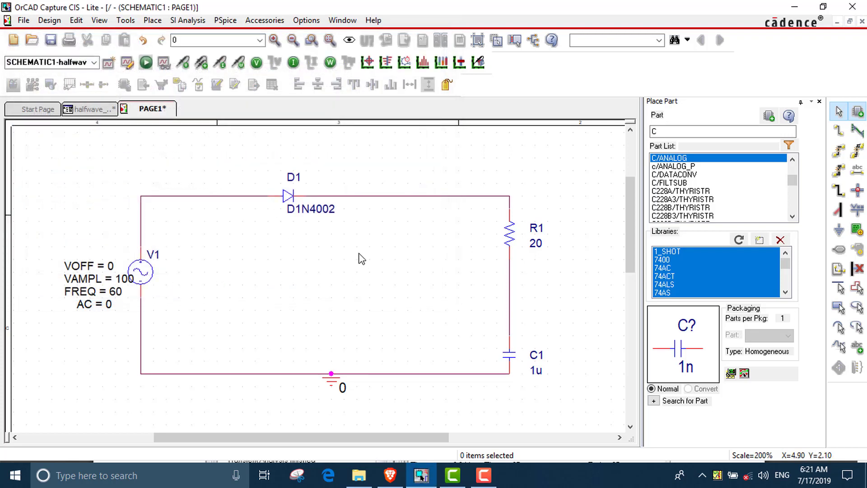
- Run the simulation and plot the resistor current I(R1) in the PSpice A/D results window
left_click(146, 63)
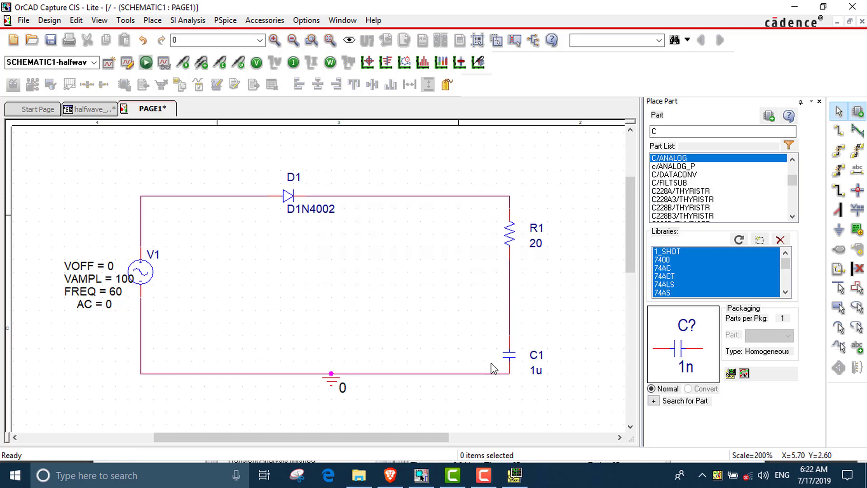
left_click(516, 477)
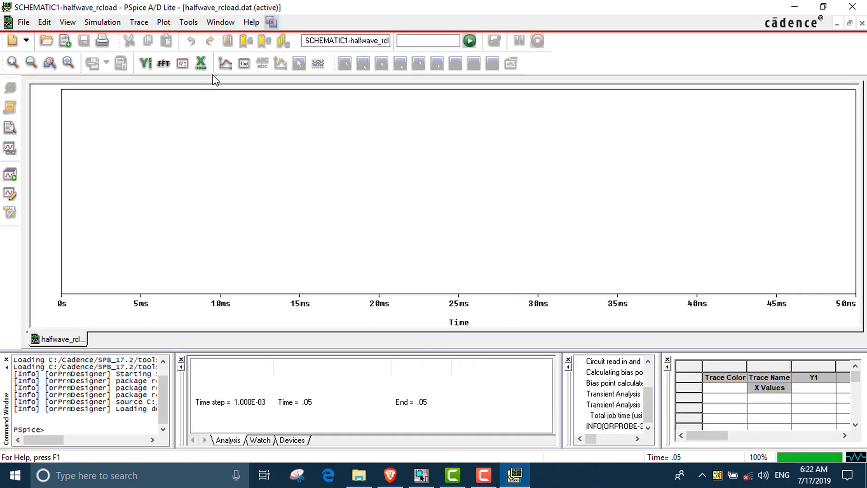
left_click(224, 64)
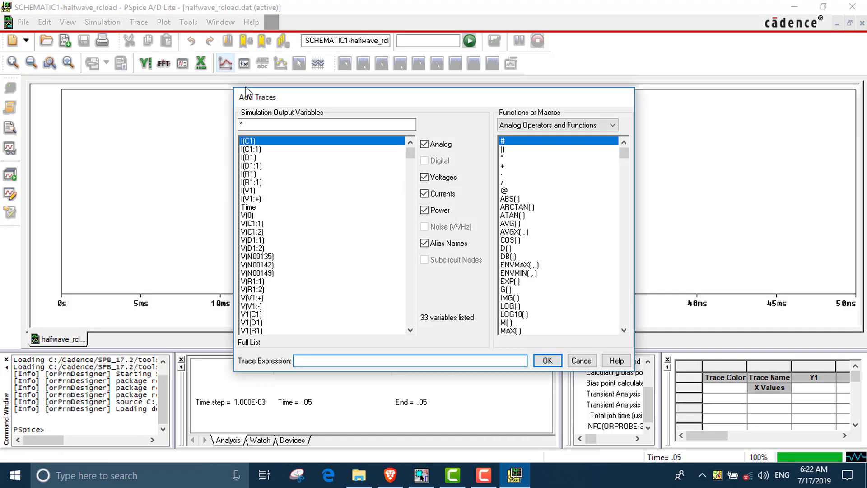
left_click(504, 173)
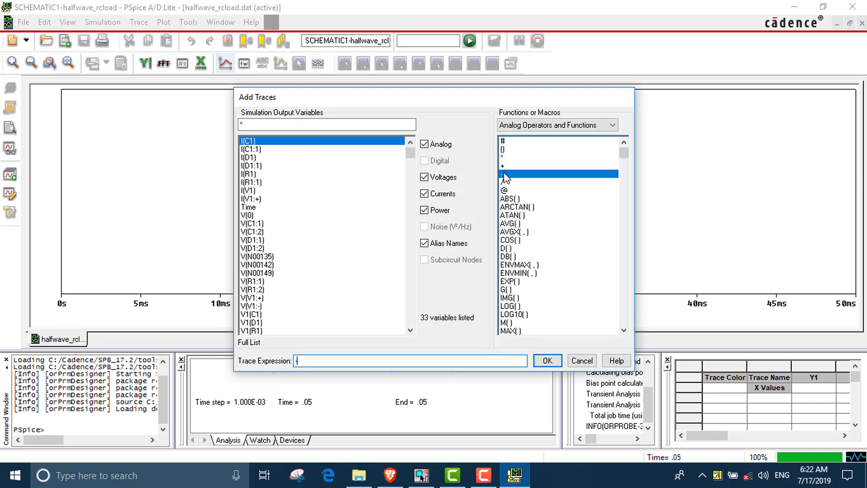
left_click(248, 175)
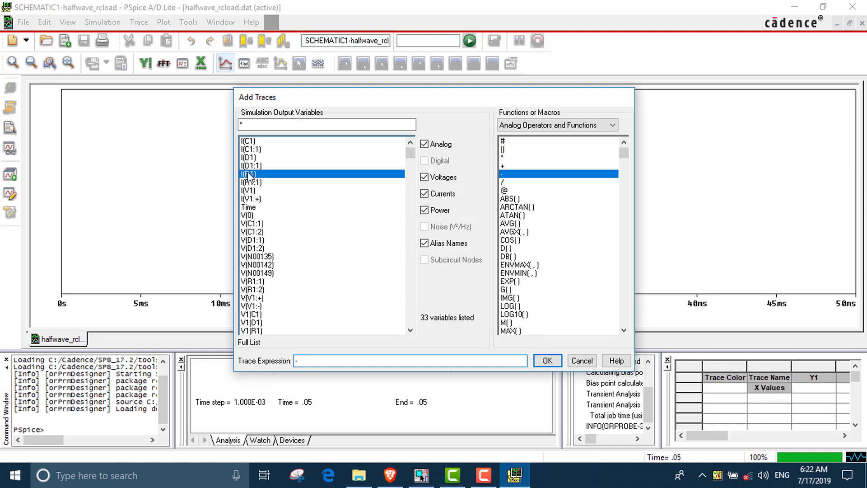
left_click(548, 360)
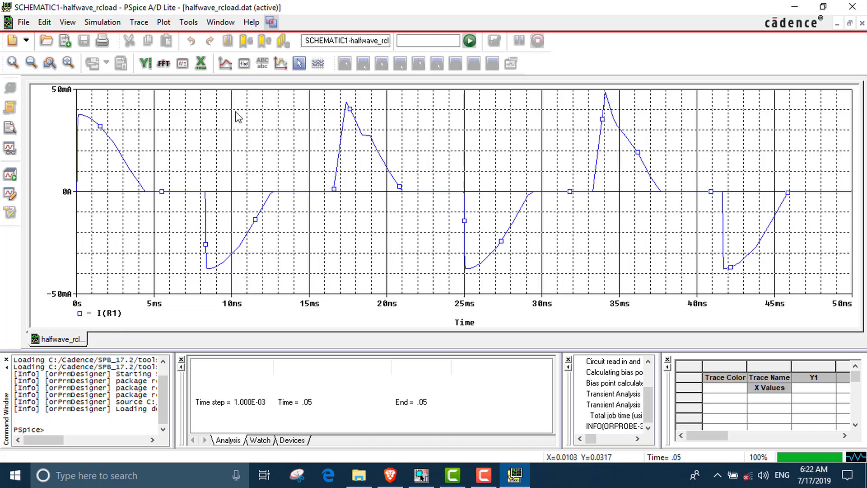
- View the Fourier transform of the I(R1) trace, and close the PSpice A/D results window
left_click(140, 22)
left_click(141, 79)
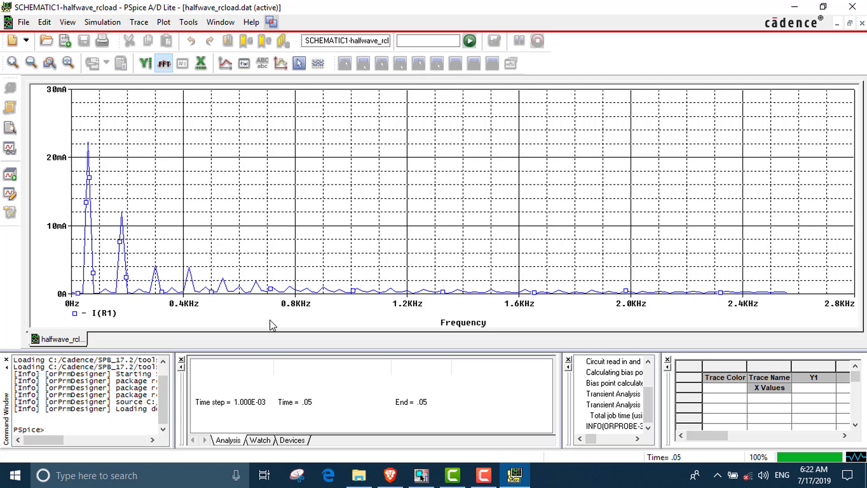
left_click(852, 8)
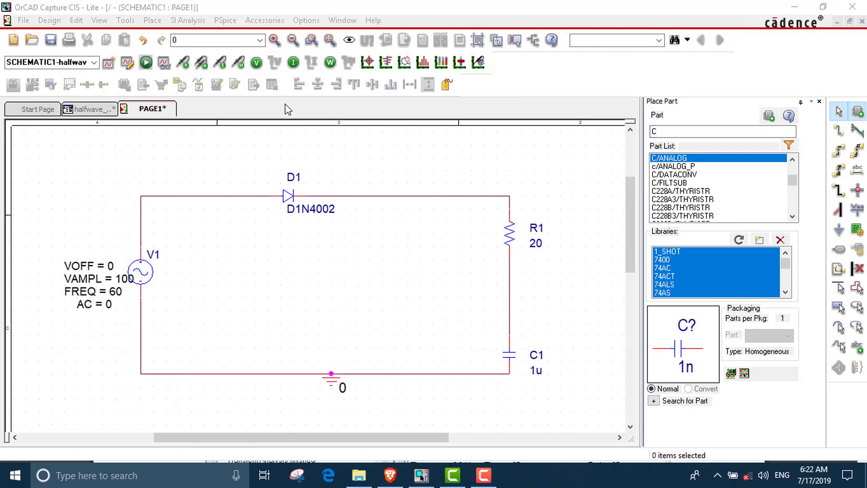
- Rerun the simulation, plot the capacitor voltage V(C1:1) in the PSpice A/D results window, and close that window
left_click(145, 63)
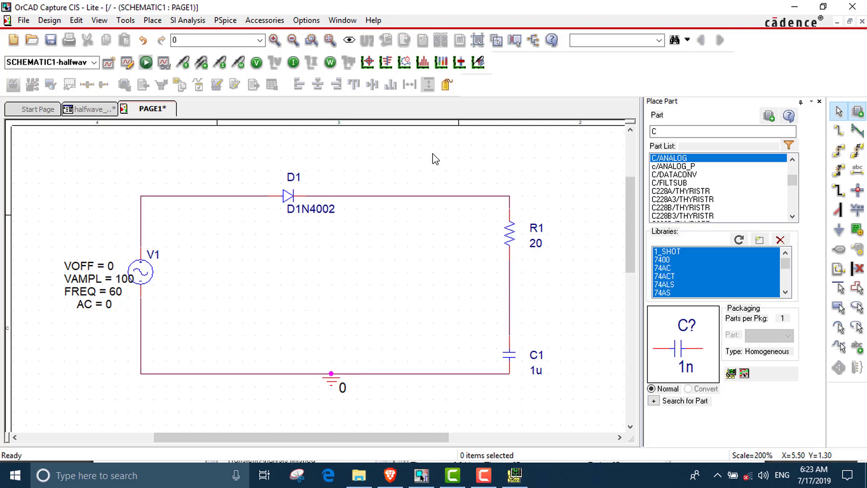
left_click(514, 475)
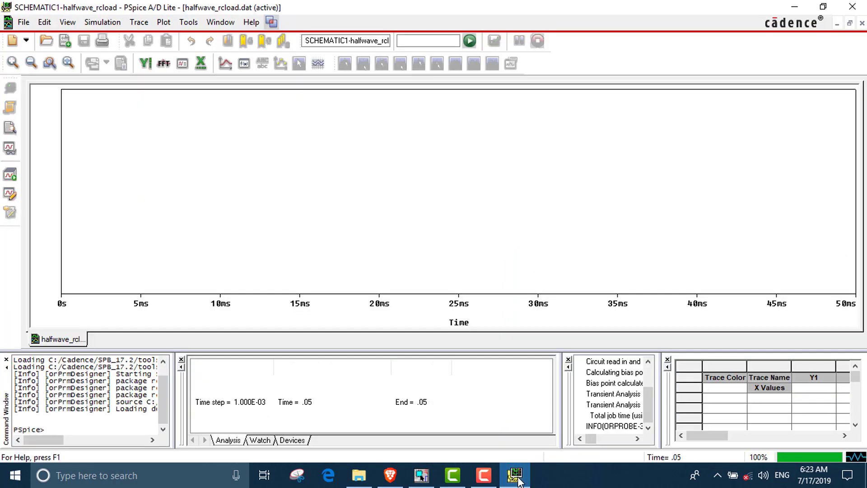
left_click(224, 63)
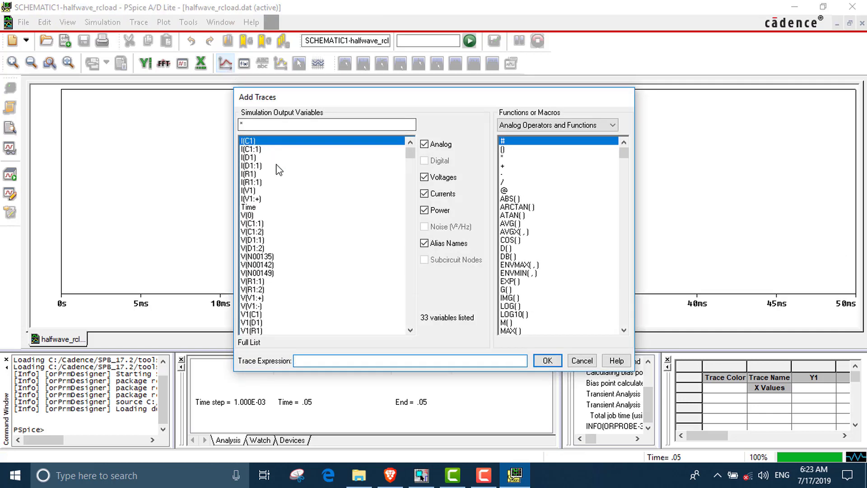
left_click(264, 223)
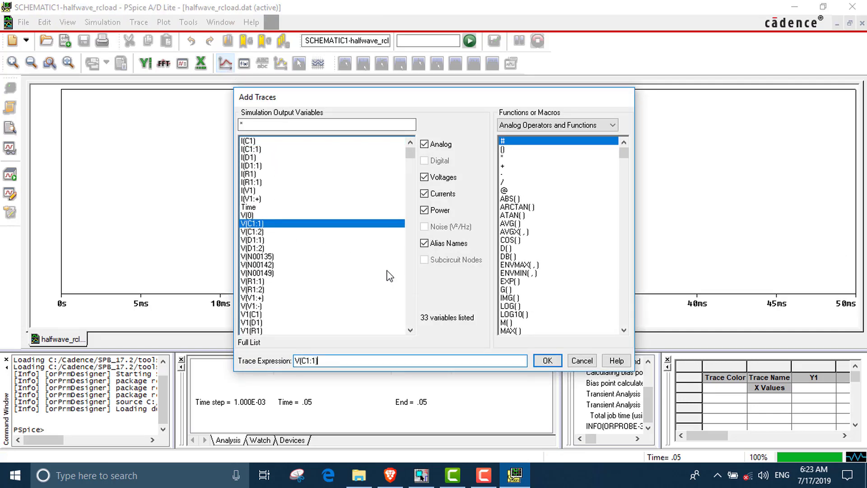
left_click(546, 361)
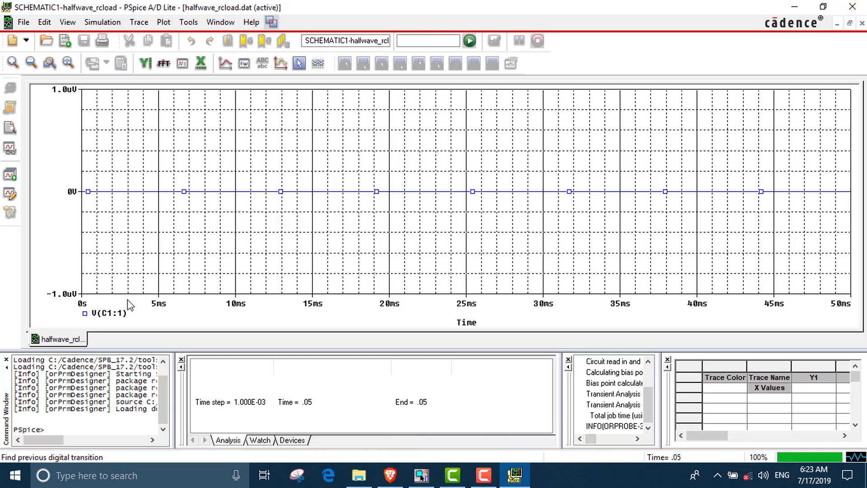
left_click(858, 6)
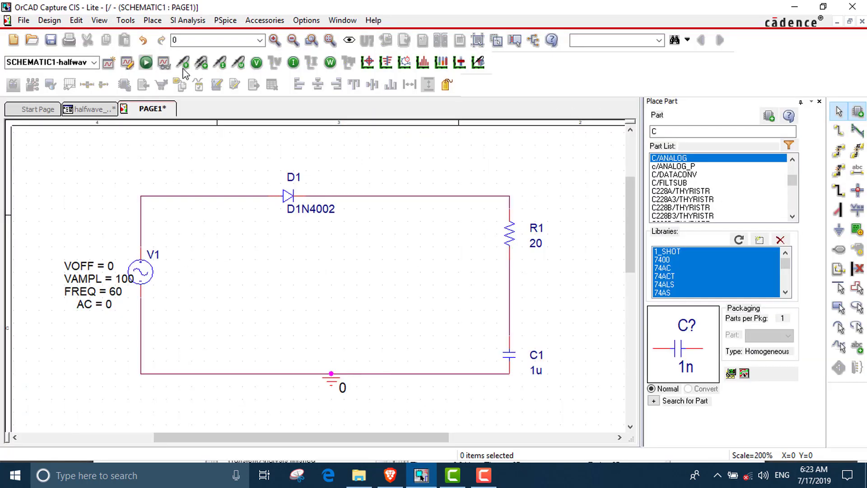
- Run the simulation again, plot the capacitor voltage V(C1:2) in PSpice A/D, and close the results window
left_click(147, 63)
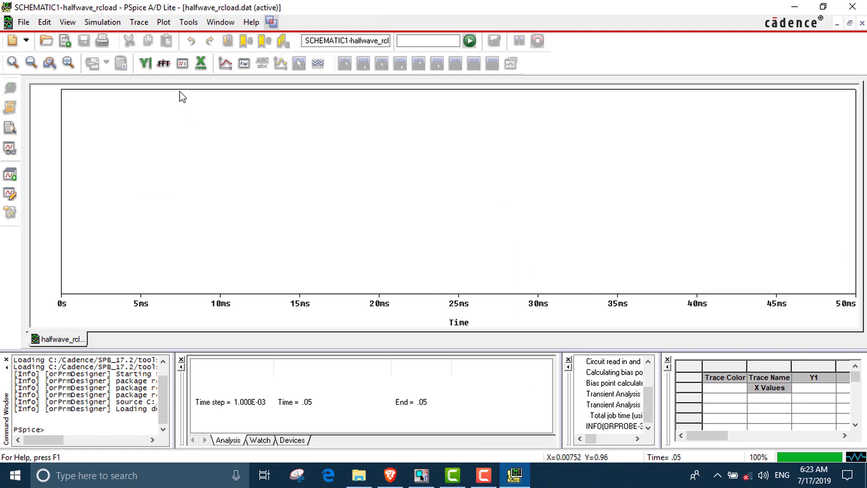
left_click(225, 63)
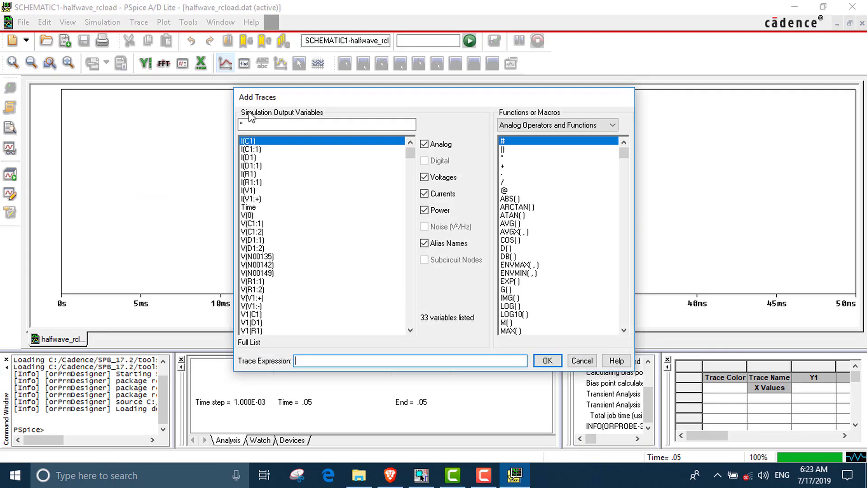
left_click(263, 232)
left_click(553, 363)
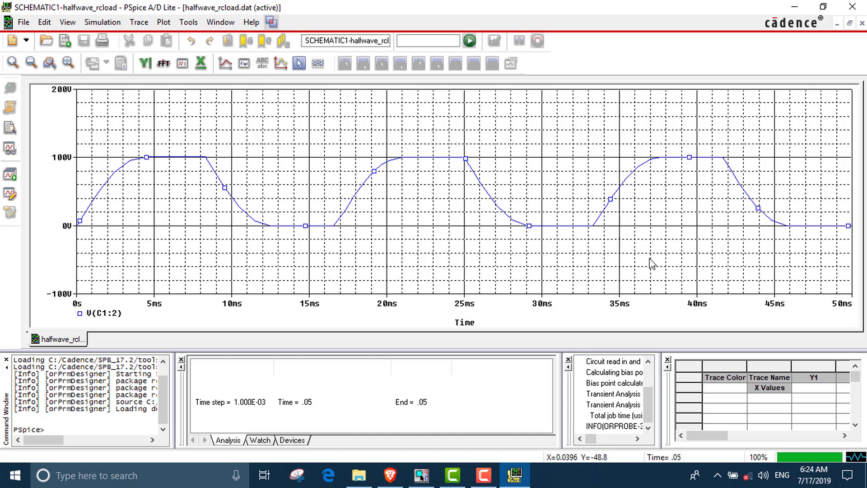
left_click(859, 9)
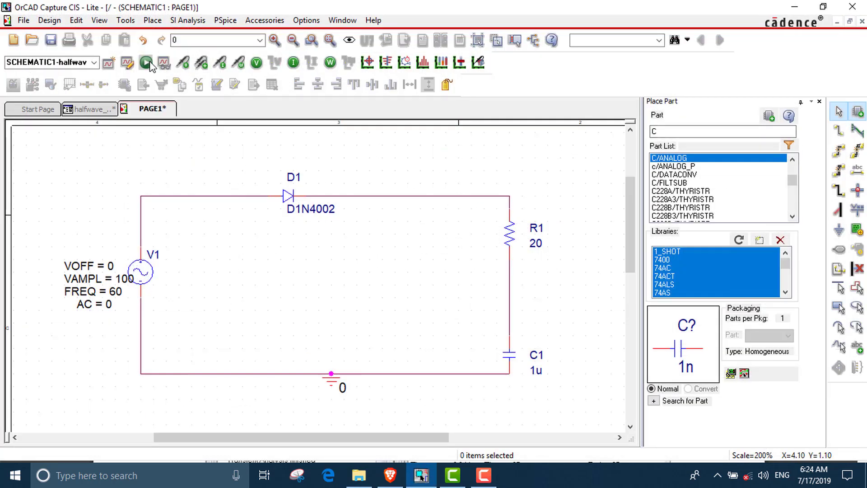
- Run the simulation once more, plot the source voltage V(V1:+) in PSpice A/D, and close the results window
left_click(150, 65)
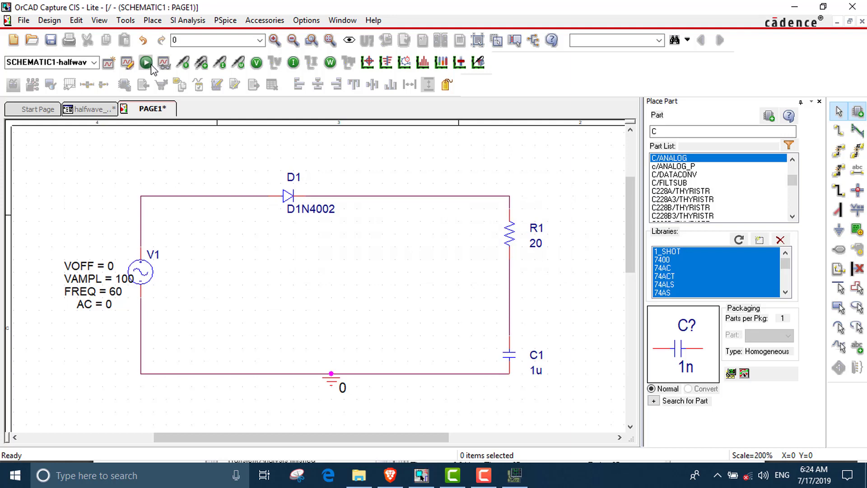
left_click(519, 476)
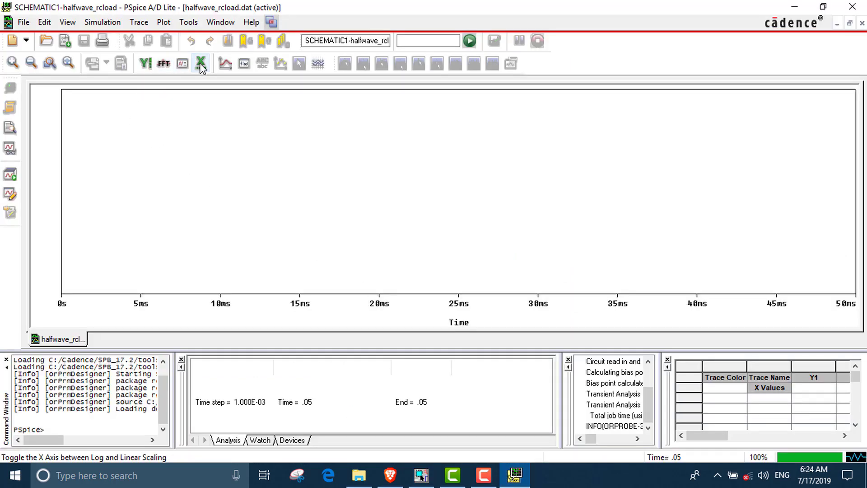
left_click(224, 63)
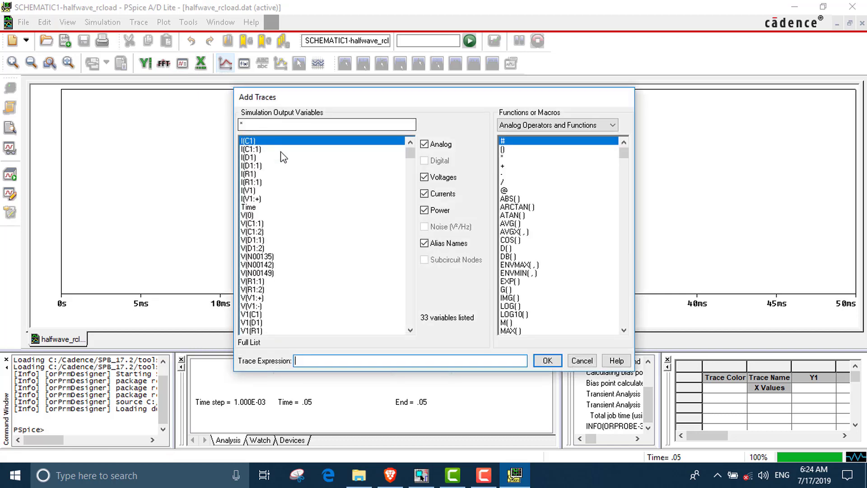
left_click(252, 297)
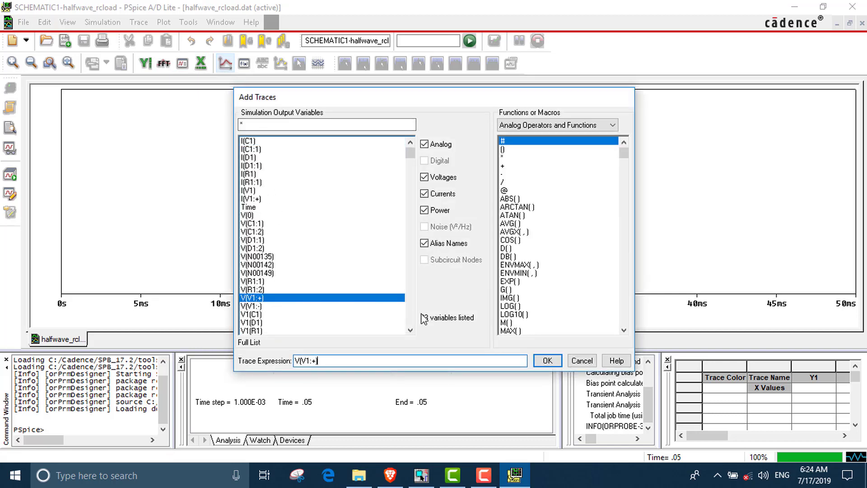
left_click(547, 360)
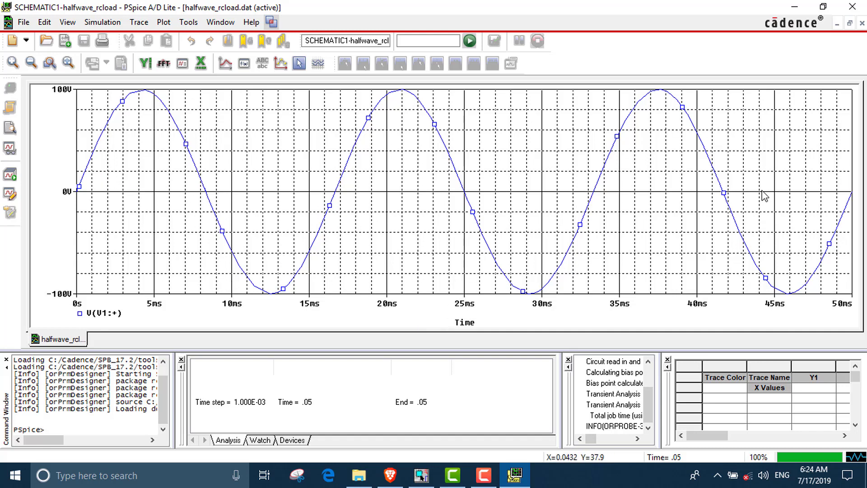
left_click(852, 6)
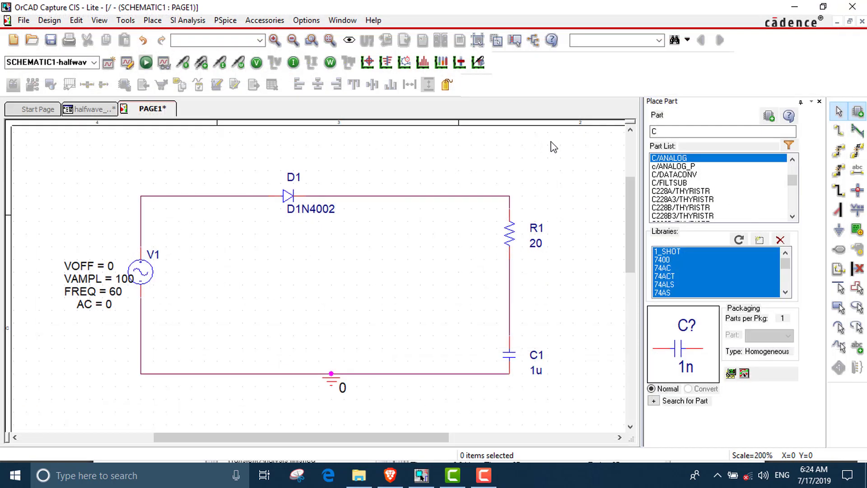